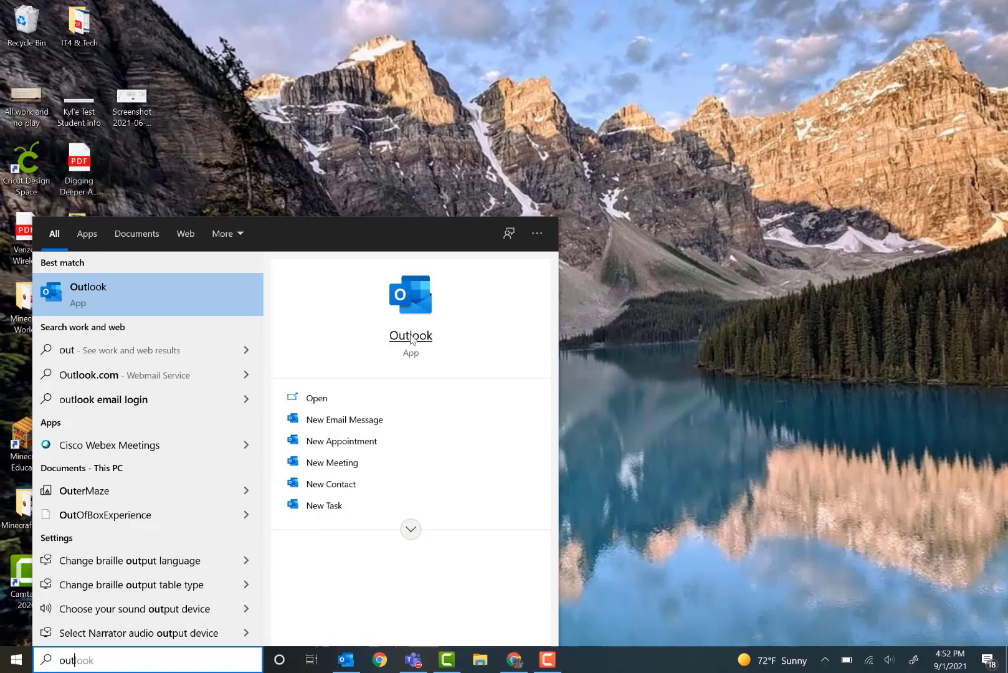
- Open Outlook and switch to the calendar view
{"action": "left_click", "coordinate": [410, 334]}
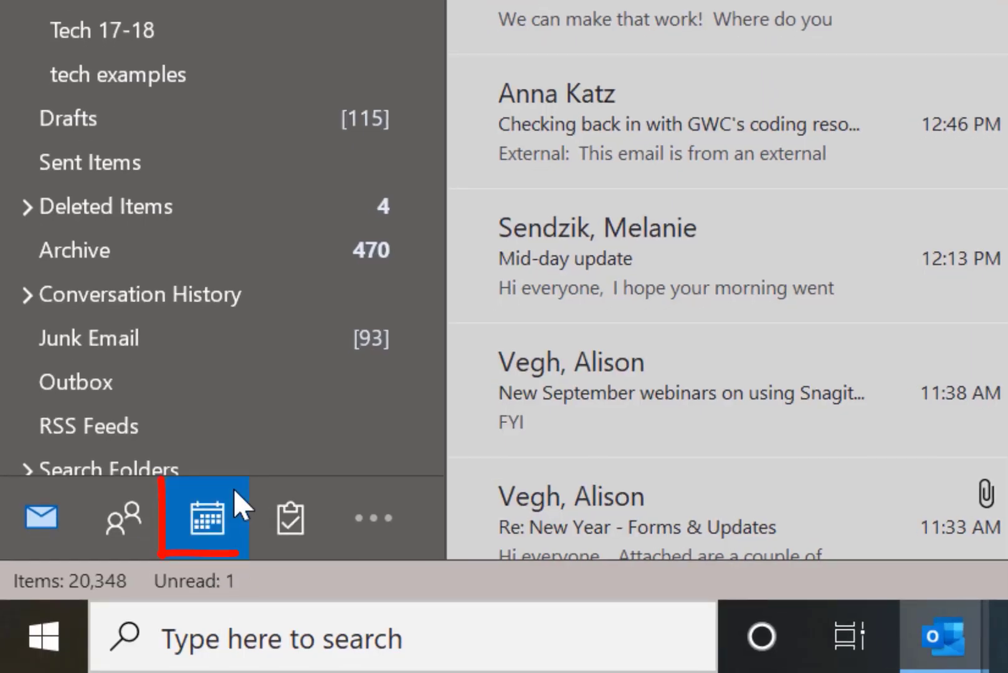
{"action": "mouse_move", "coordinate": [73, 614]}
{"action": "left_click", "coordinate": [200, 517]}
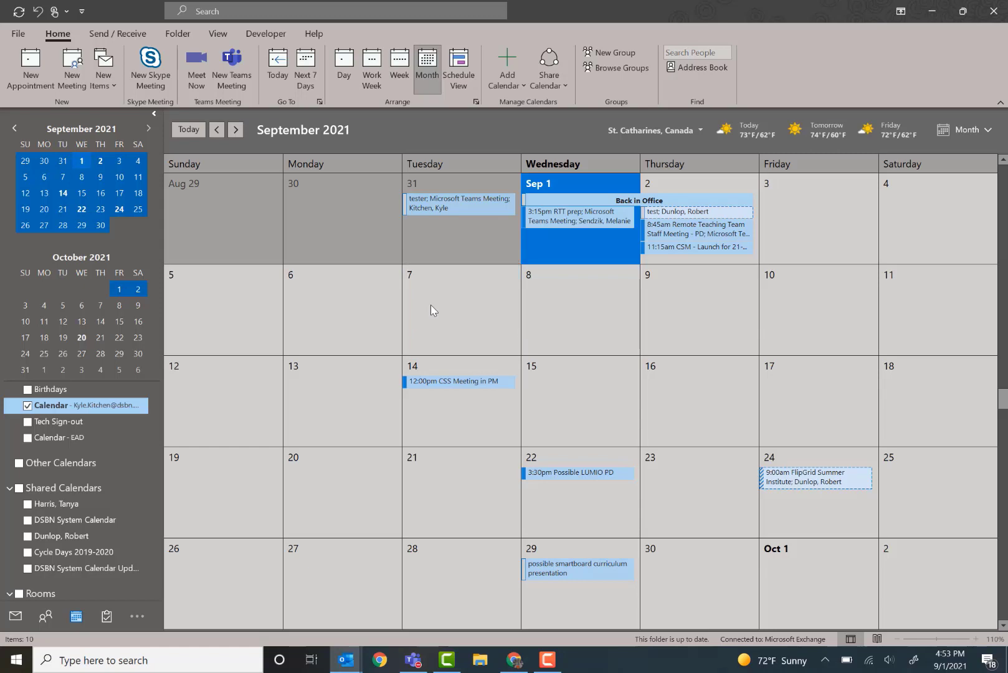
- Start a new Teams meeting on Tuesday, September 7
{"action": "left_click", "coordinate": [436, 301]}
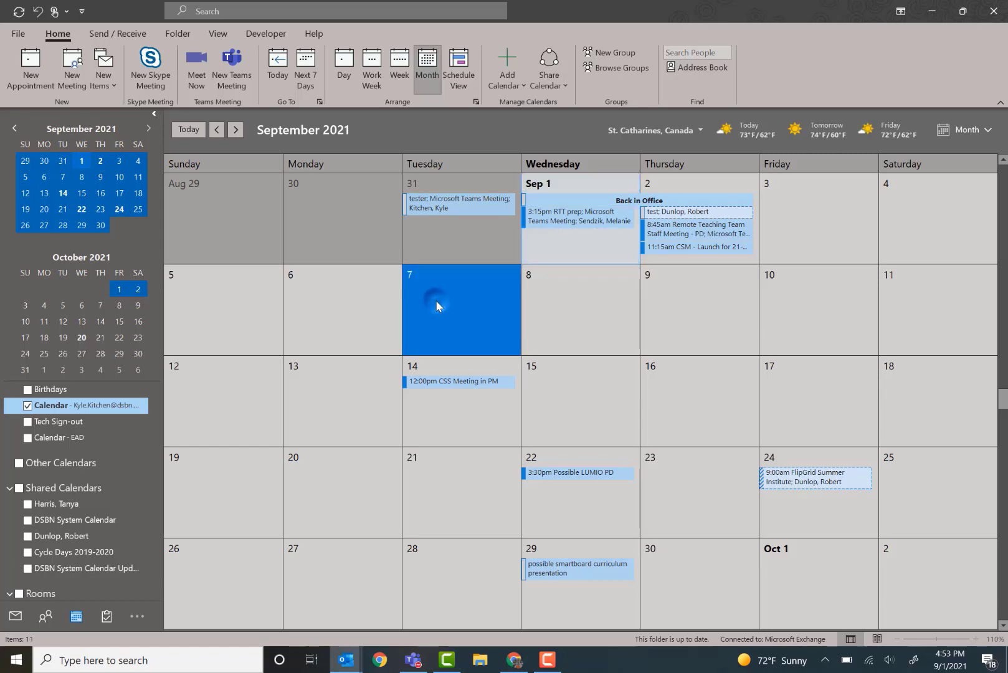
{"action": "left_click", "coordinate": [436, 301]}
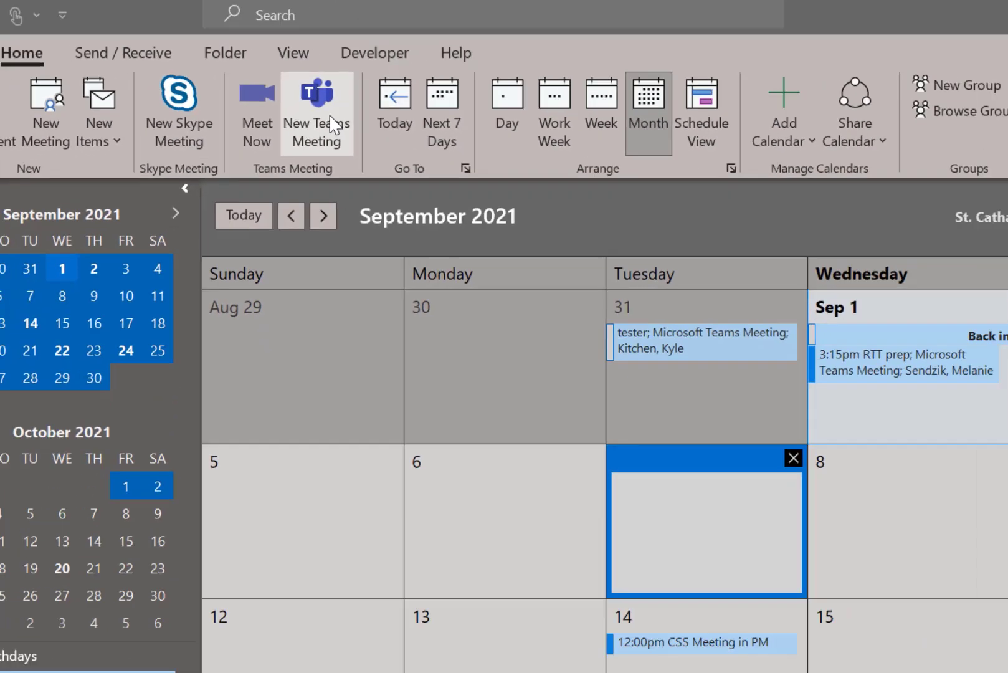
{"action": "left_click", "coordinate": [330, 122]}
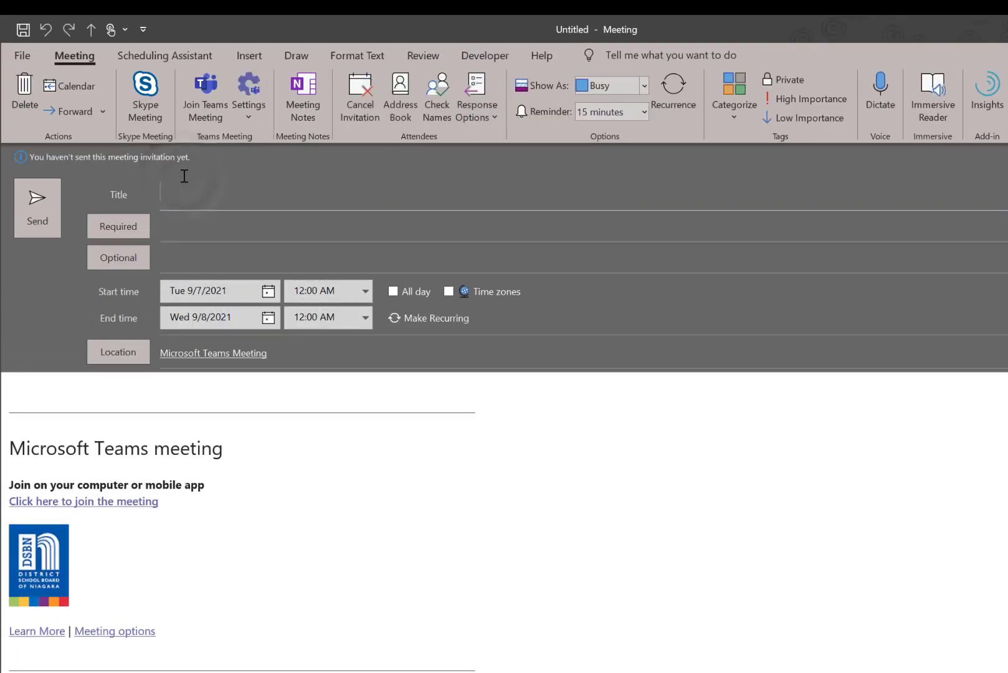
- Title the meeting Class Meeting and add four colleagues as optional attendees
{"action": "type", "text": "Class Meeting"}
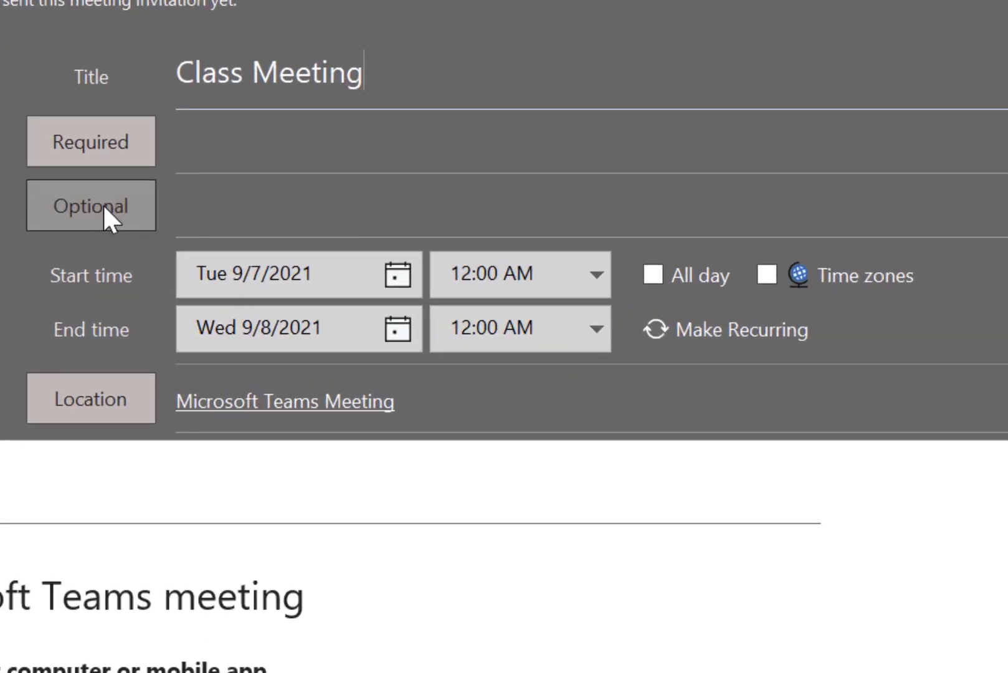
{"action": "left_click", "coordinate": [218, 205]}
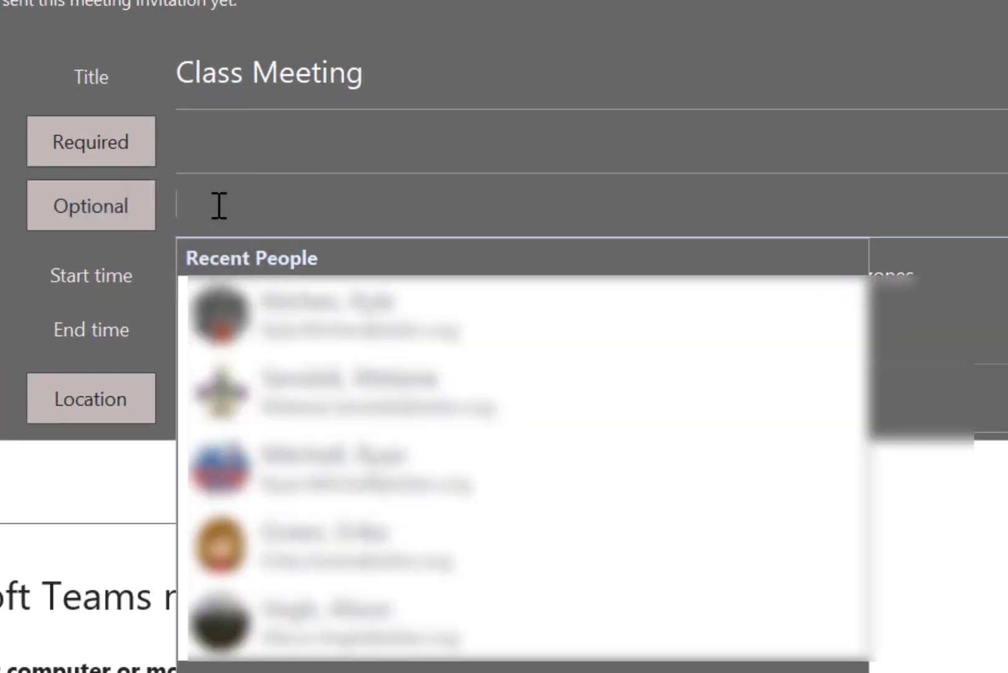
{"action": "left_click", "coordinate": [311, 311]}
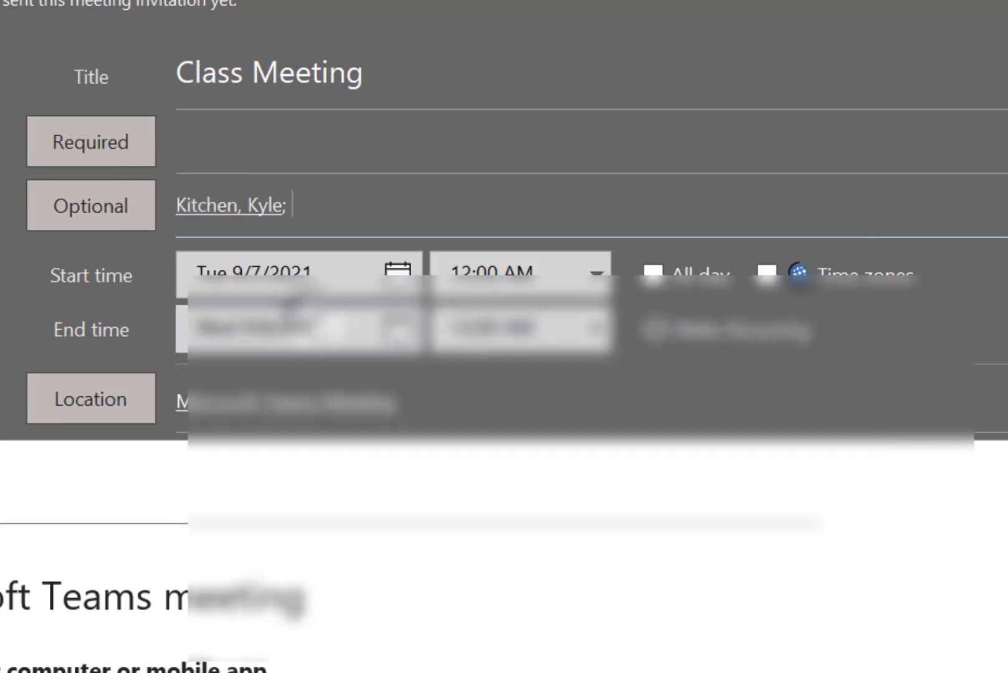
{"action": "type", "text": "tan"}
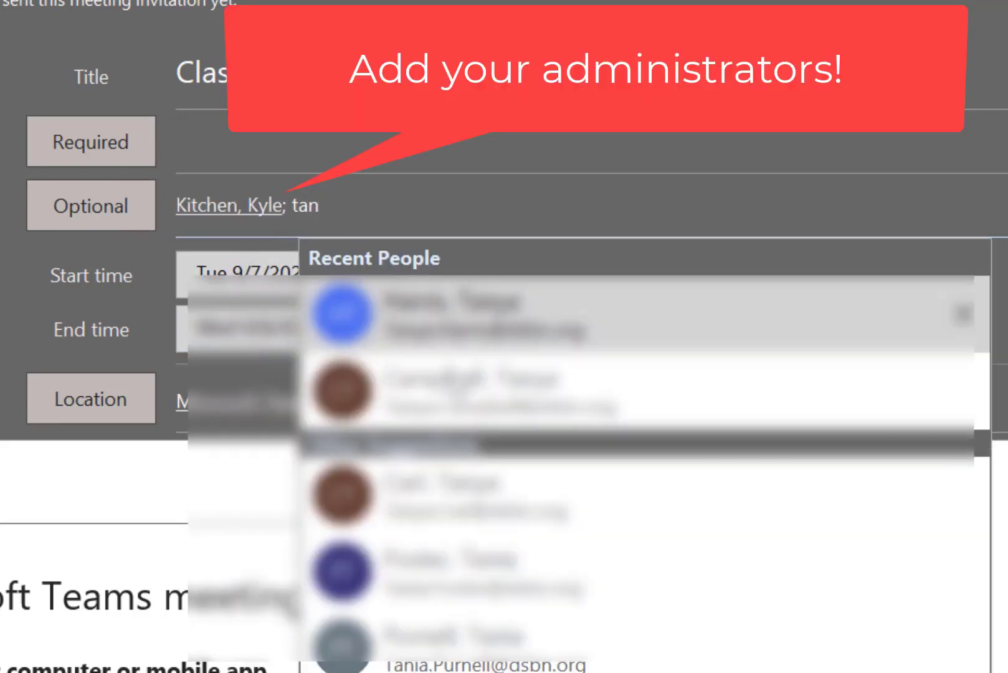
{"action": "key", "text": "Return"}
{"action": "type", "text": "rob"}
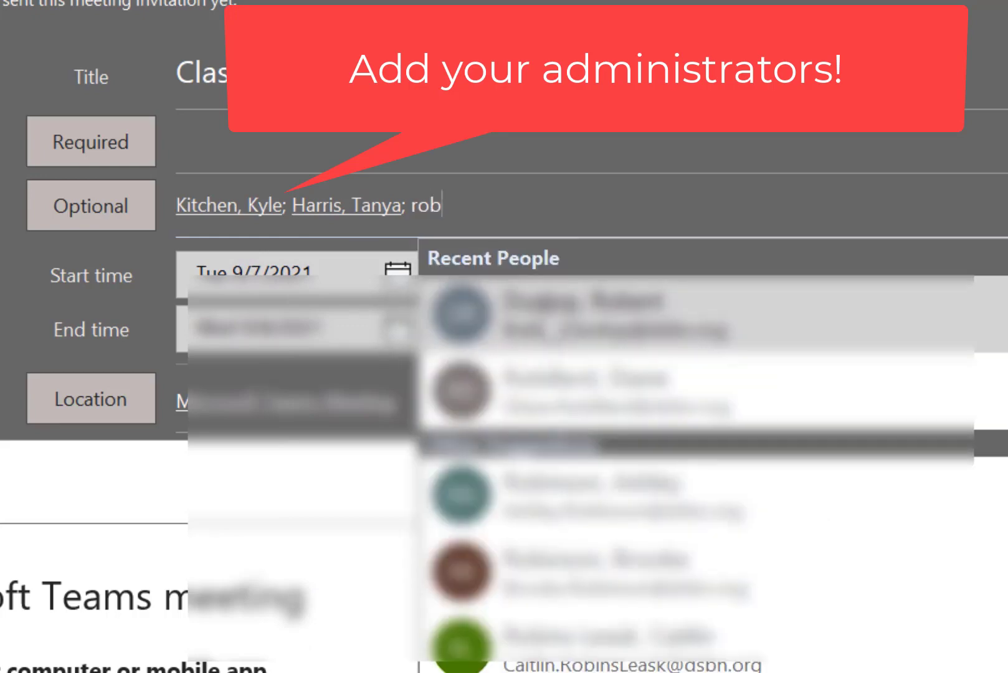
{"action": "key", "text": "Return"}
{"action": "type", "text": "mel"}
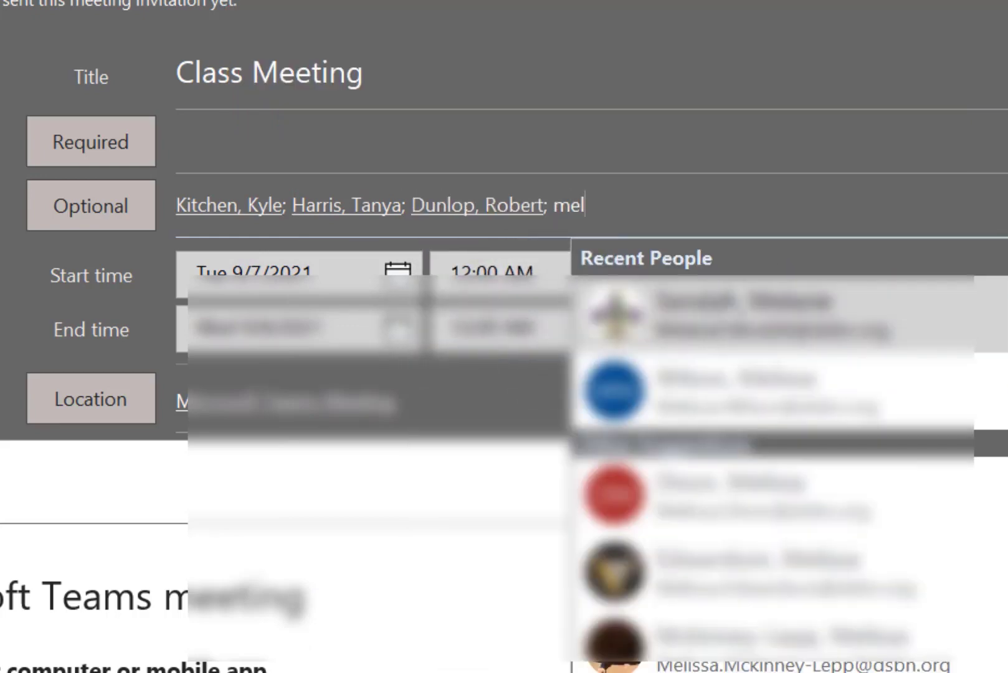
{"action": "key", "text": "Return"}
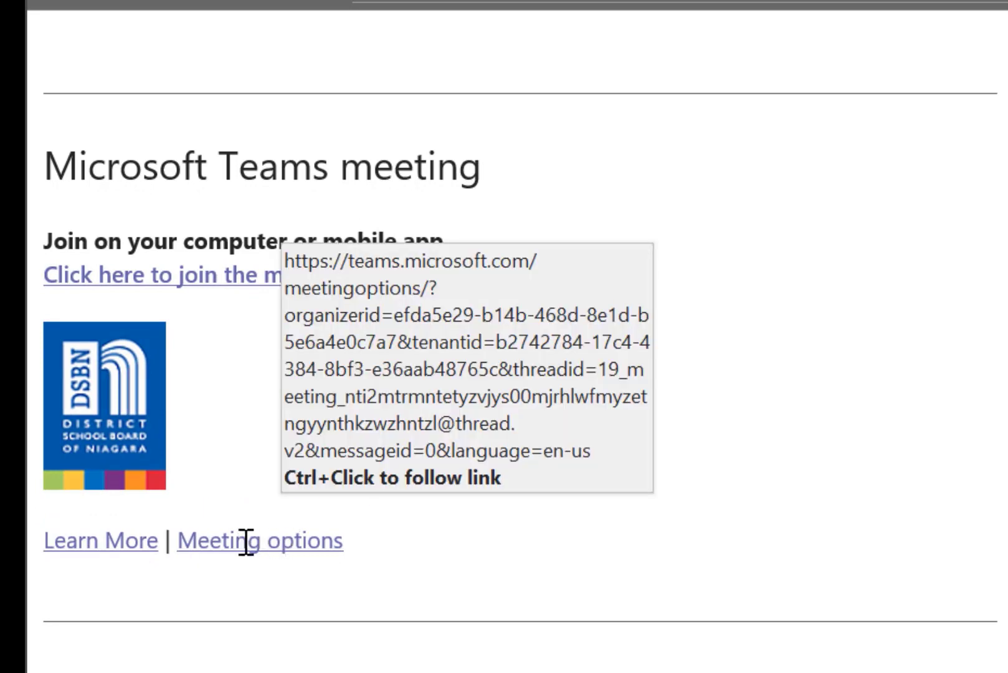
- Open the meeting options, set Allow meeting chat to In-meeting only, and save the options
{"action": "left_click", "coordinate": [287, 541], "text": "ctrl"}
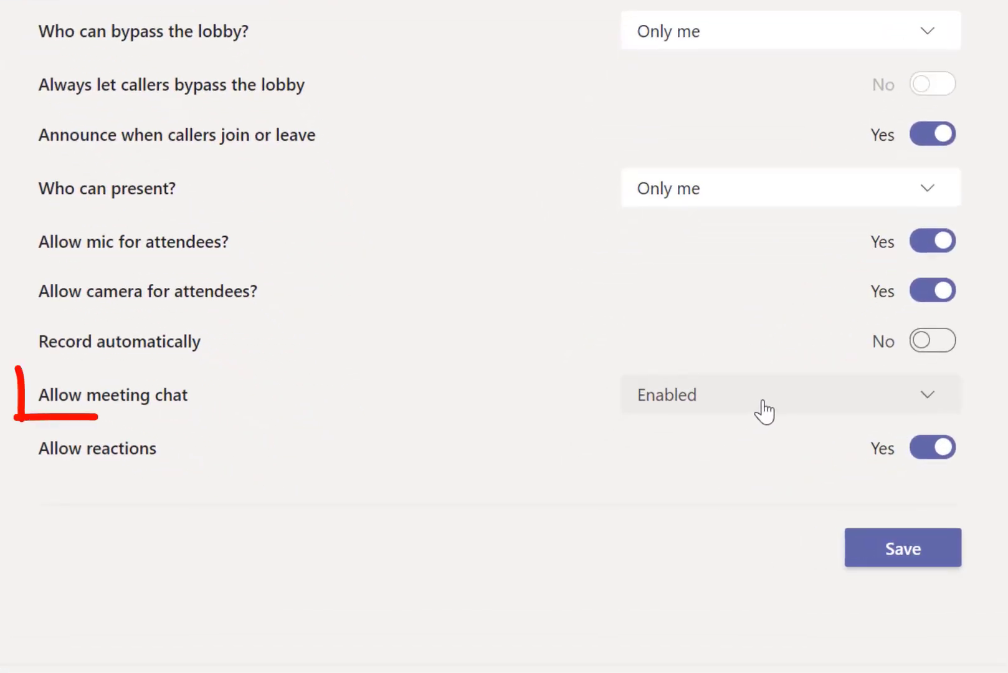
{"action": "left_click", "coordinate": [928, 405]}
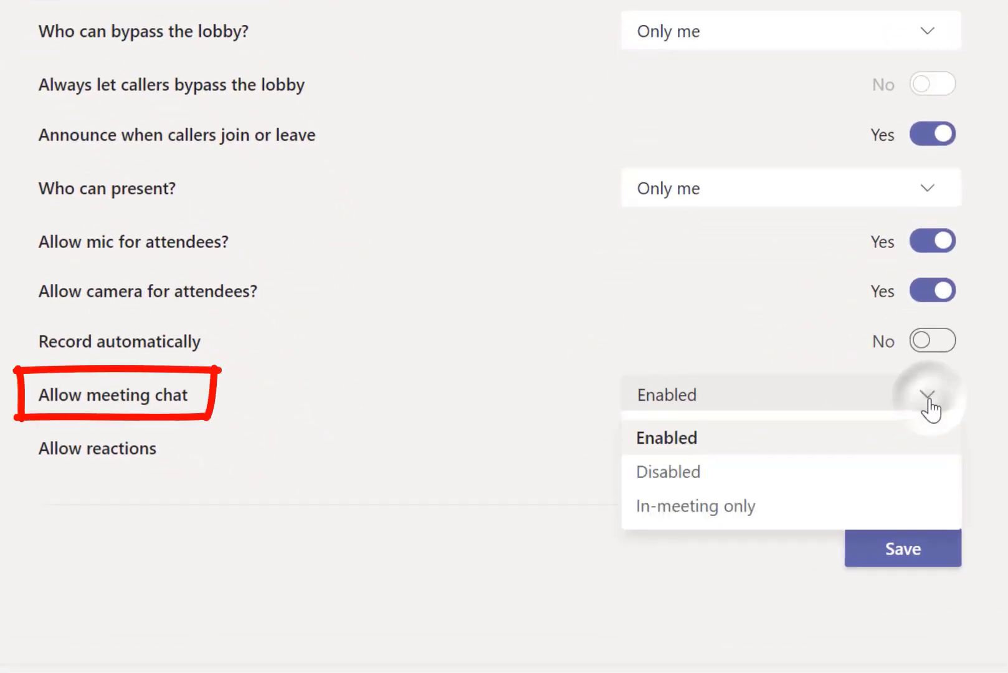
{"action": "left_click", "coordinate": [800, 509]}
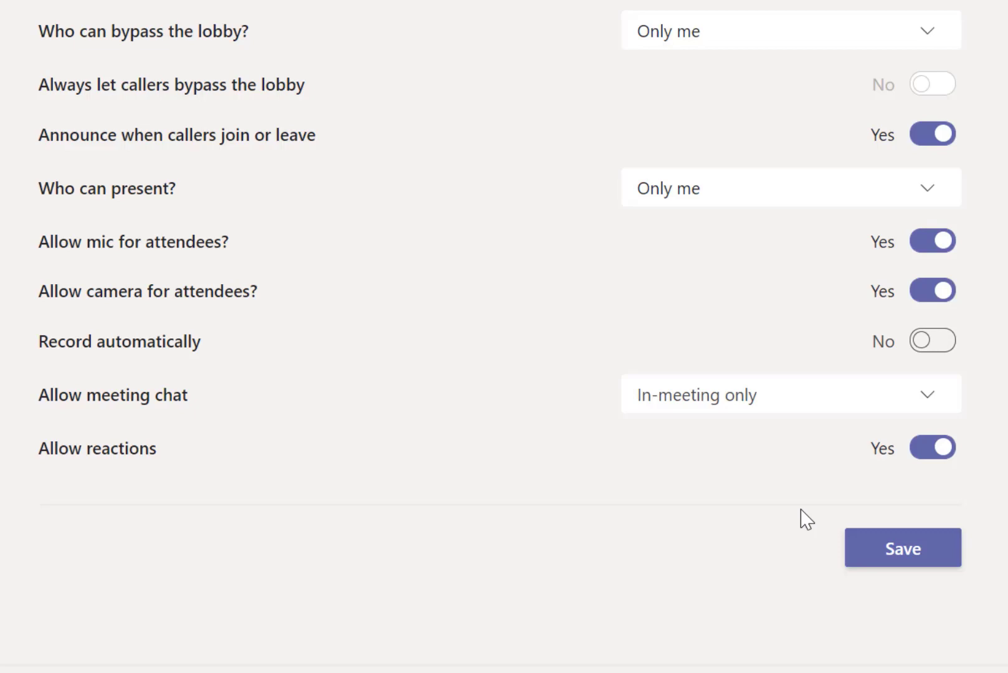
{"action": "left_click", "coordinate": [885, 551]}
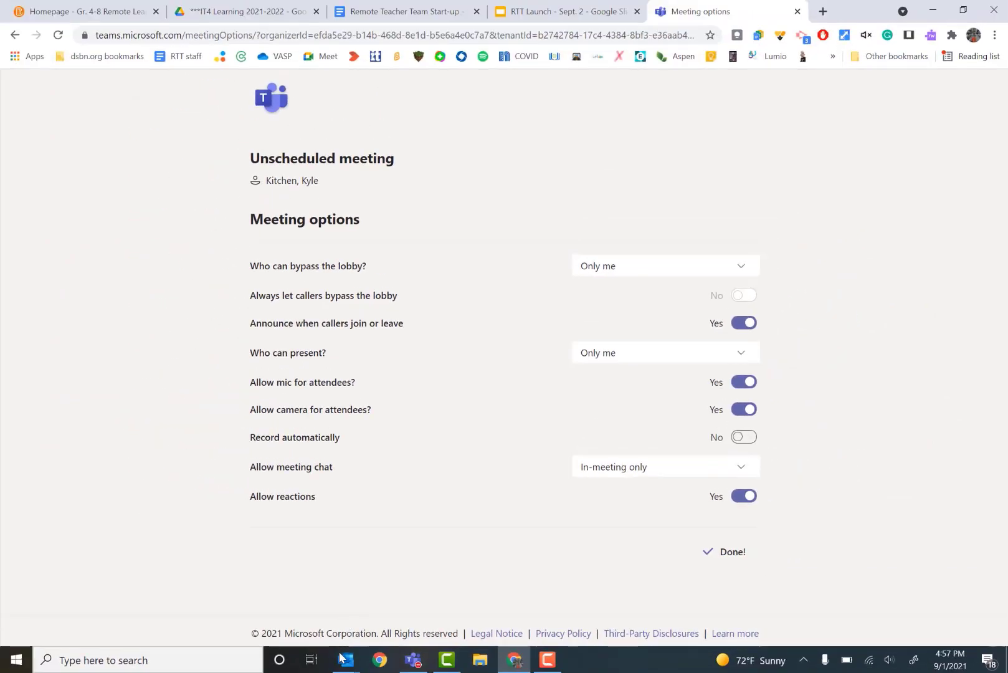
- Return to the meeting invitation and send it
{"action": "left_click", "coordinate": [344, 660]}
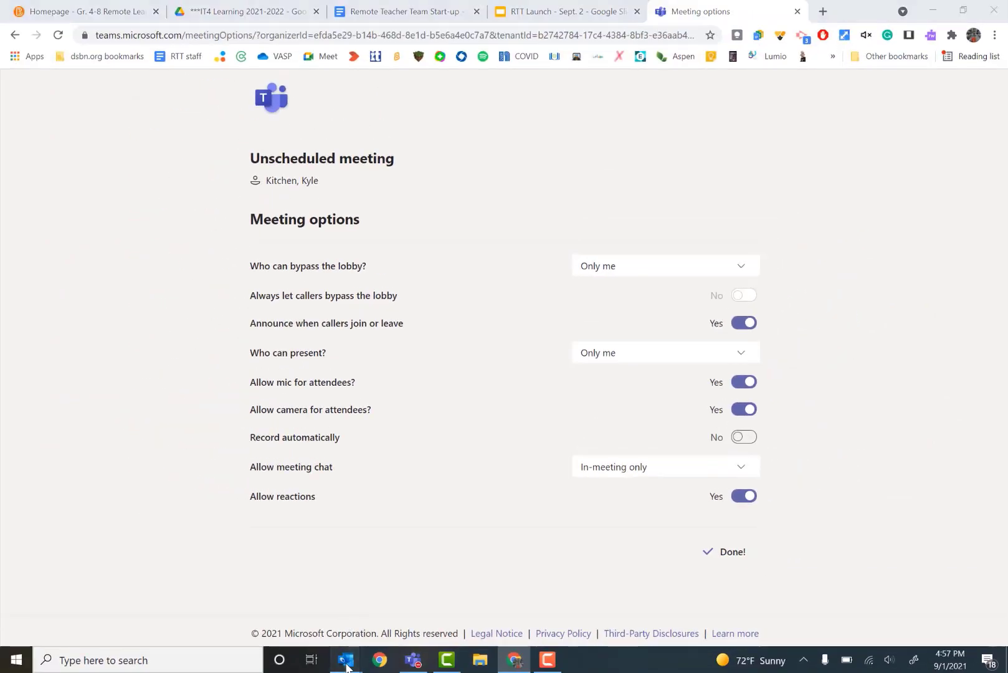
{"action": "left_click", "coordinate": [486, 616]}
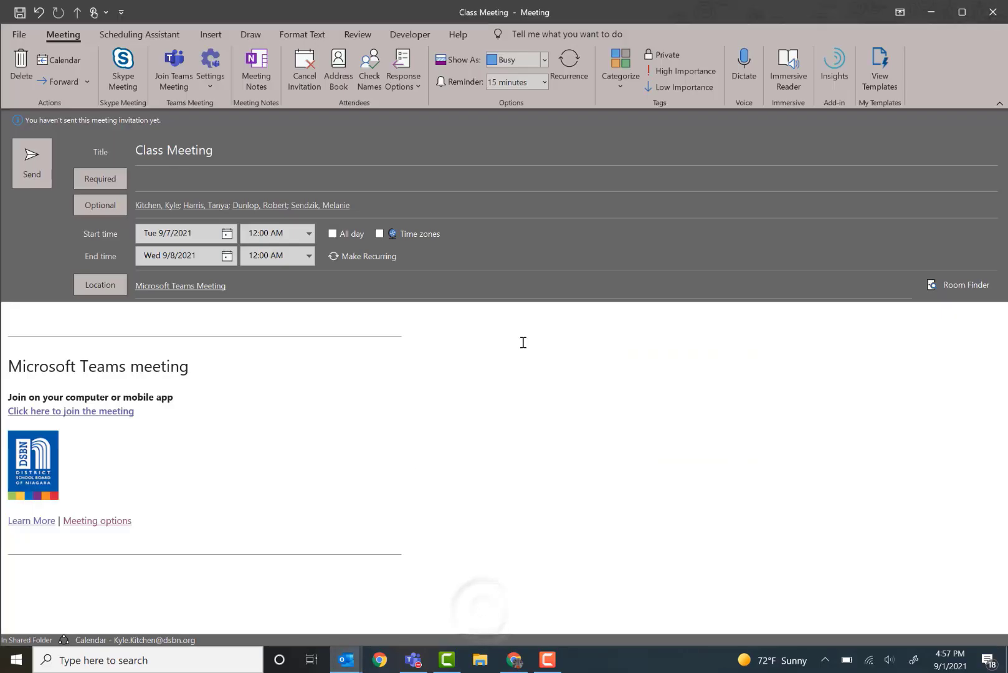
{"action": "left_click", "coordinate": [33, 166]}
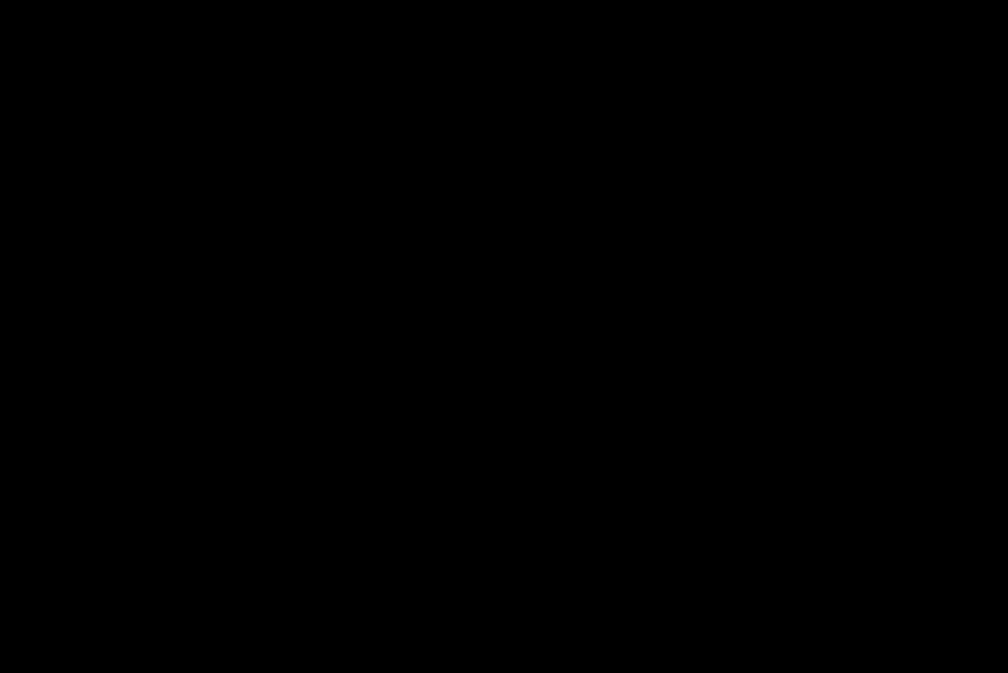
- Open the Class Meeting event on September 7 from the calendar
{"action": "mouse_move", "coordinate": [352, 665]}
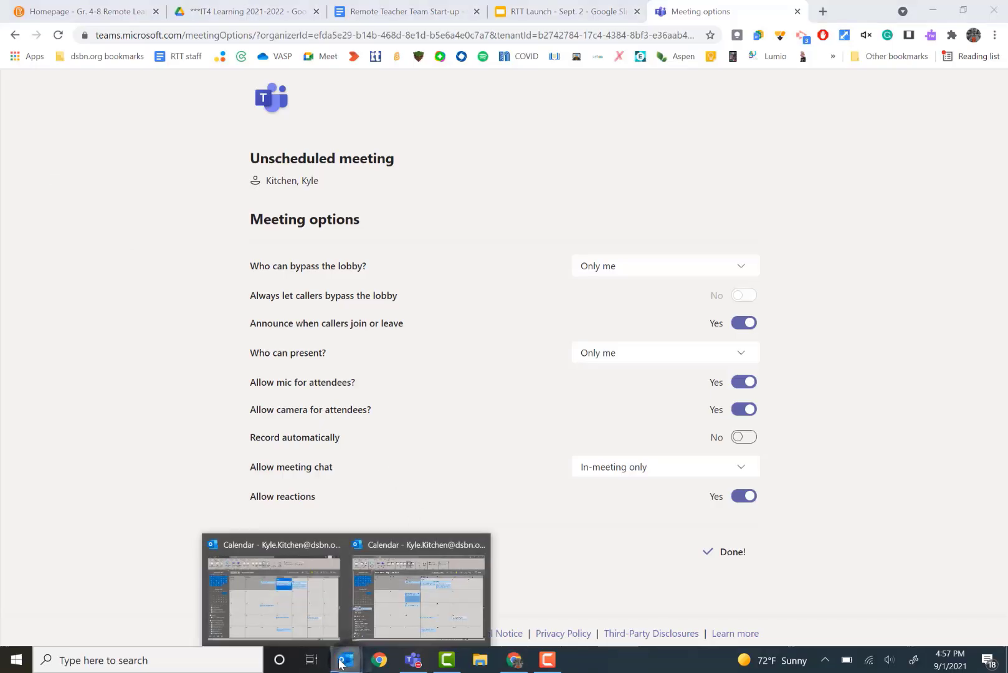
{"action": "left_click", "coordinate": [412, 601]}
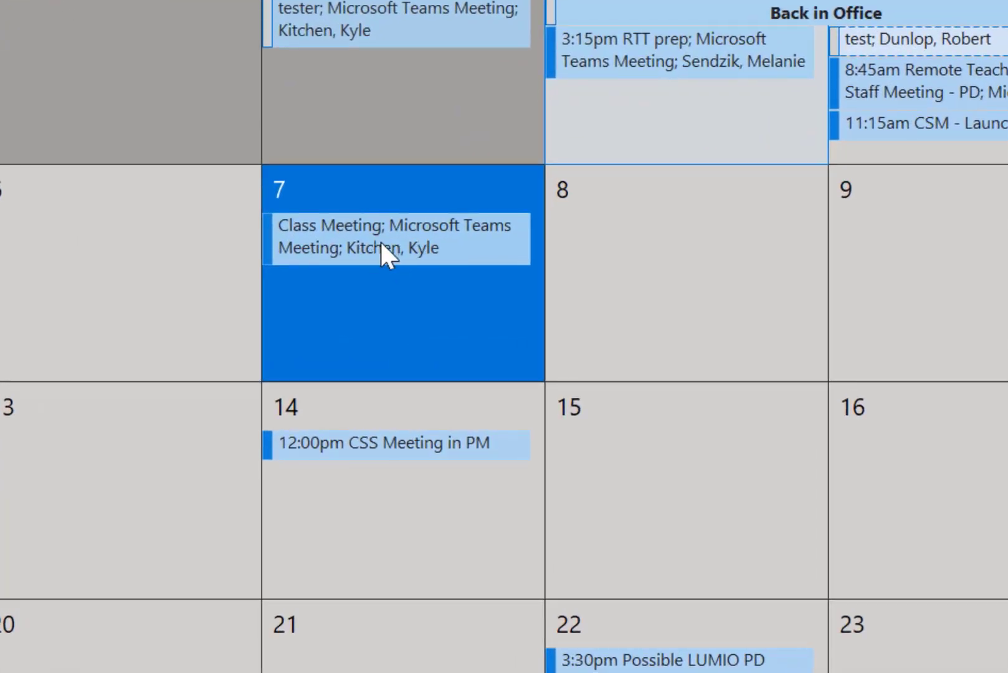
{"action": "double_click", "coordinate": [380, 240]}
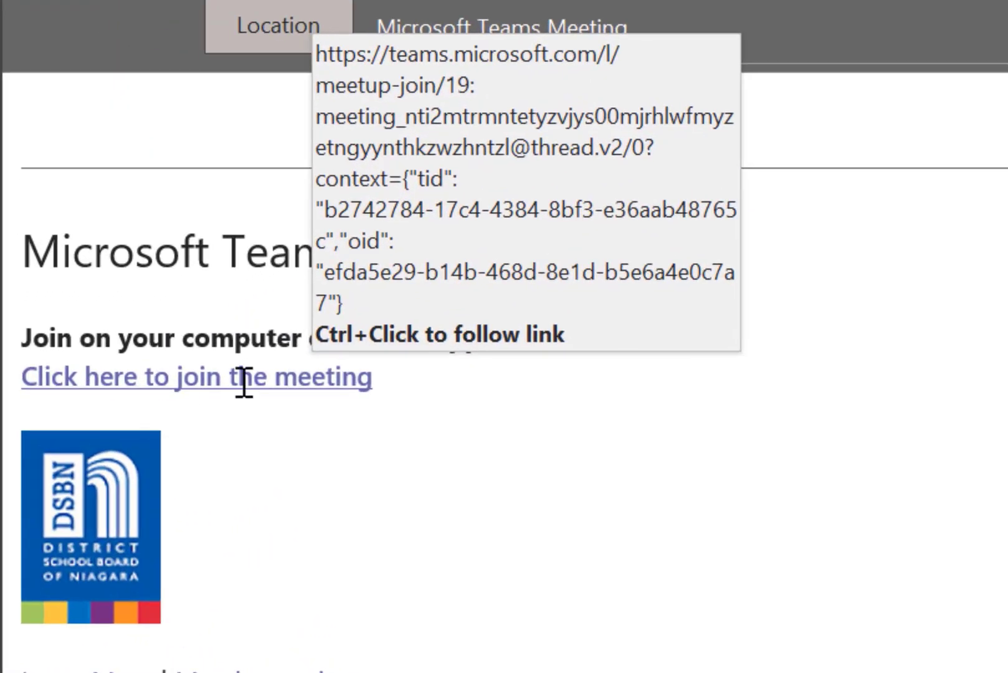
- Select the 'Click here to join the meeting' link and copy its hyperlink
{"action": "left_click", "coordinate": [330, 382], "text": "ctrl"}
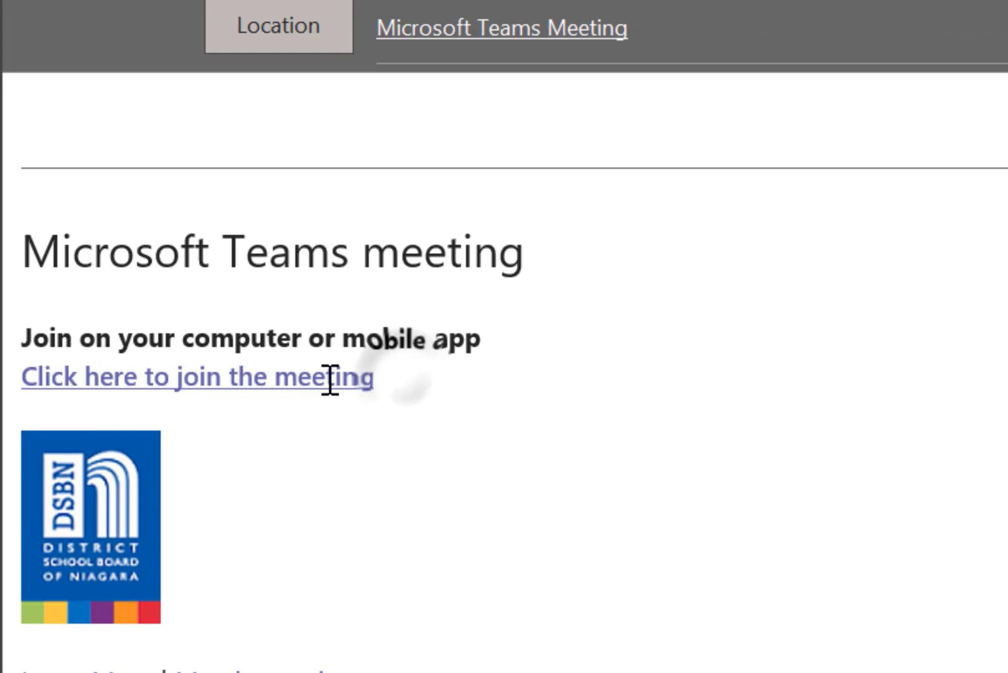
{"action": "left_click_drag", "start_coordinate": [329, 380], "coordinate": [116, 375]}
{"action": "key", "text": "ctrl+c"}
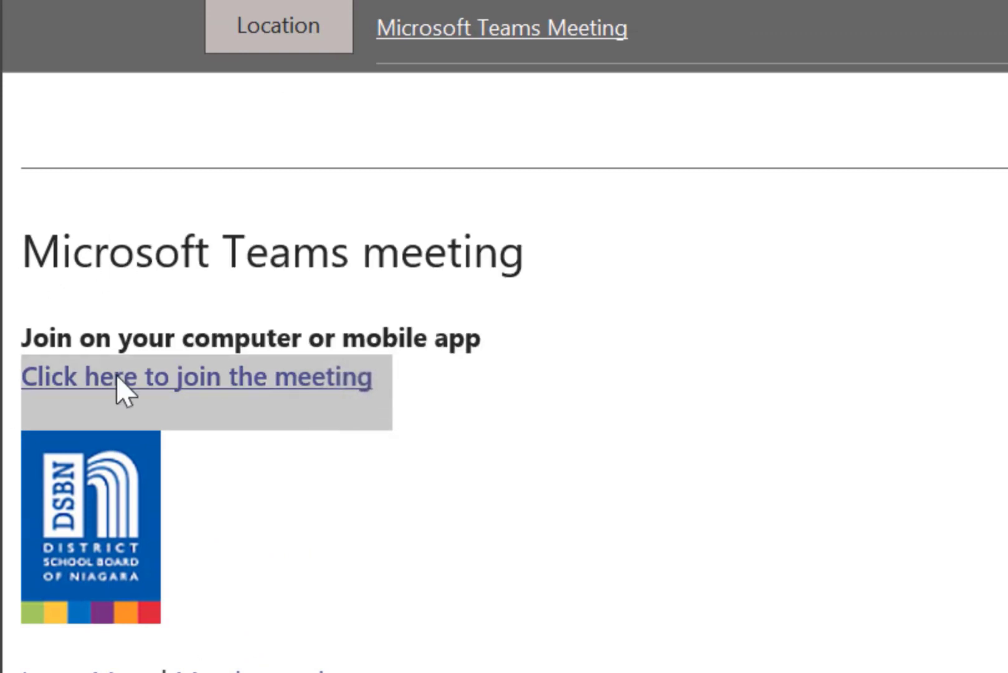
{"action": "right_click", "coordinate": [116, 374]}
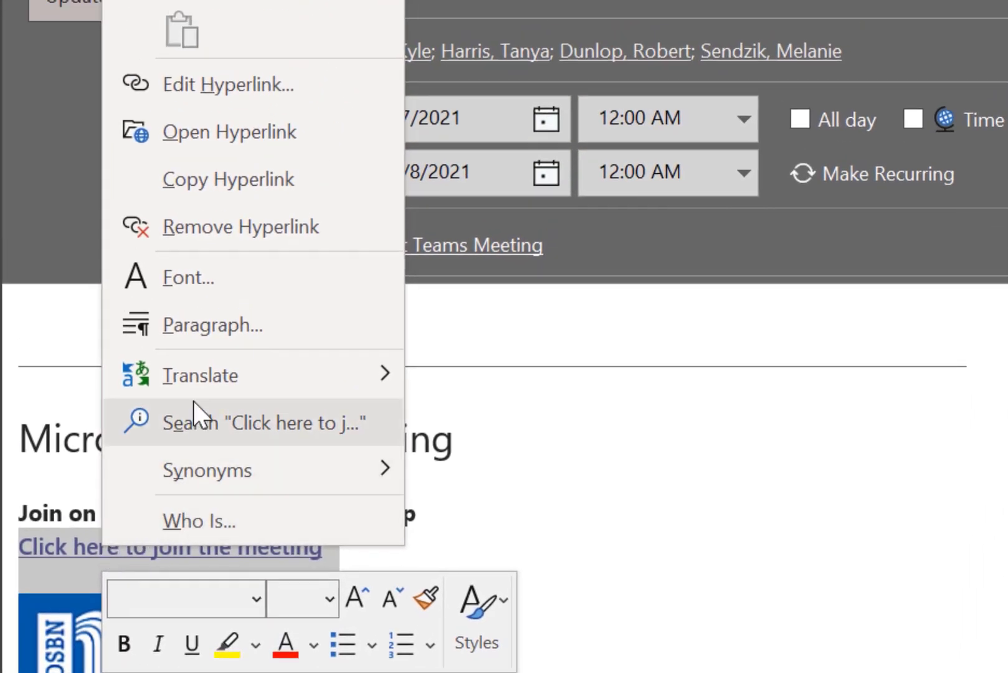
{"action": "left_click", "coordinate": [336, 179]}
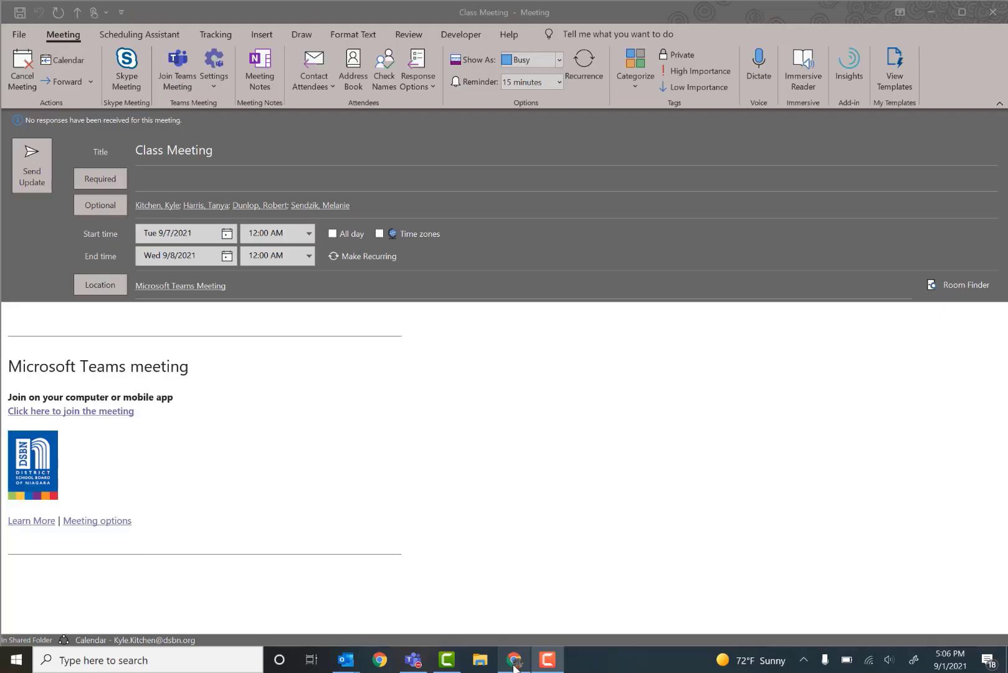
- Go to the course homepage in the browser, open the course's widget administration and start creating a new widget
{"action": "left_click", "coordinate": [514, 659]}
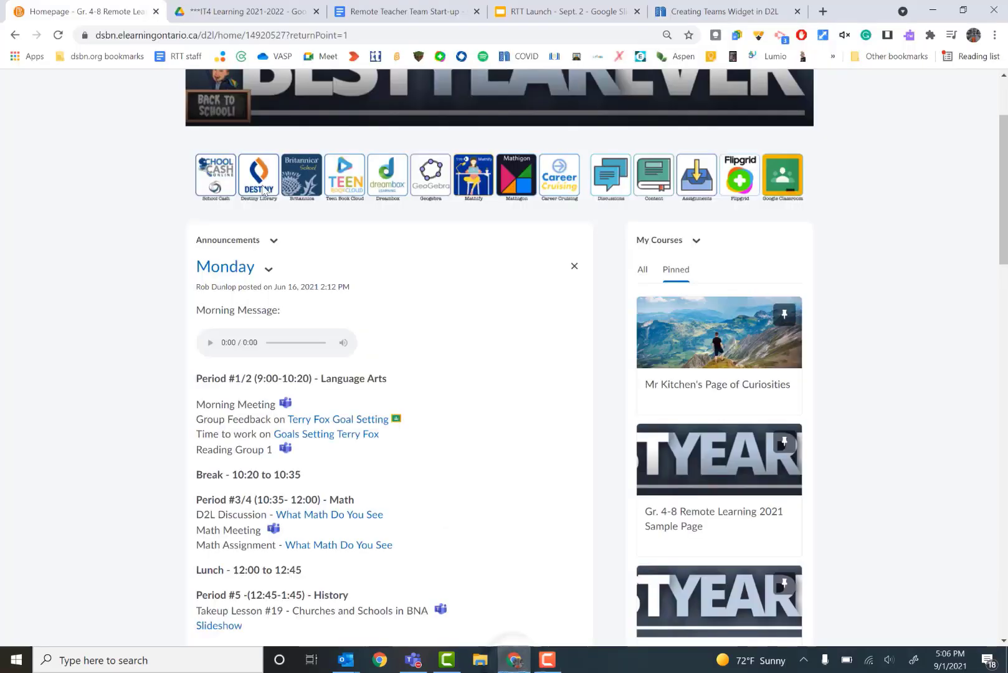
{"action": "left_click", "coordinate": [87, 56]}
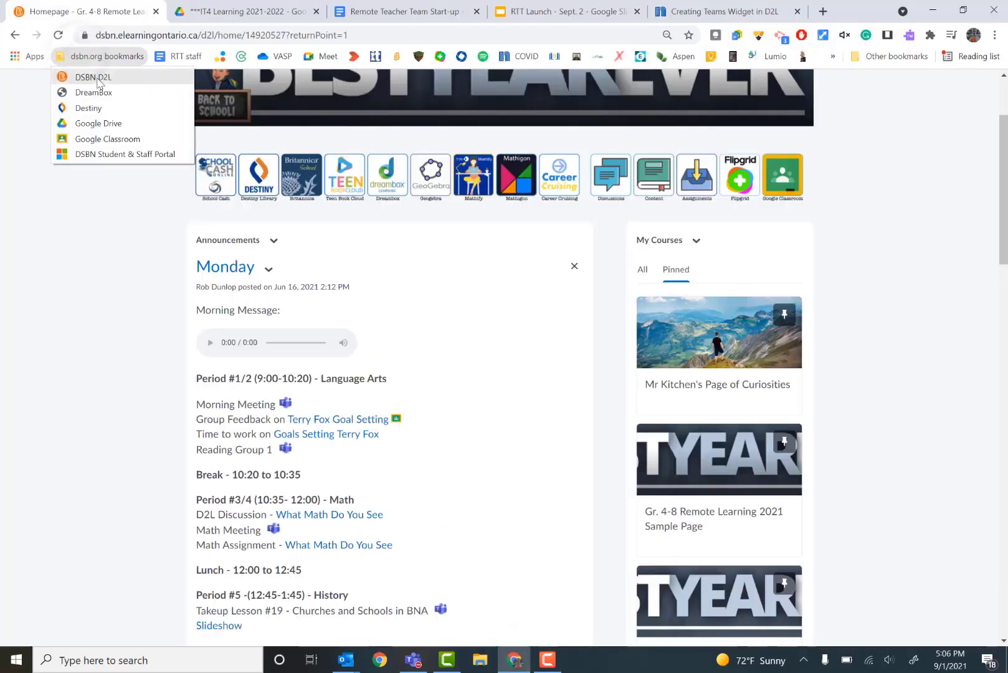
{"action": "left_click", "coordinate": [122, 289]}
{"action": "scroll", "coordinate": [551, 185], "scroll_direction": "up", "scroll_amount": 3}
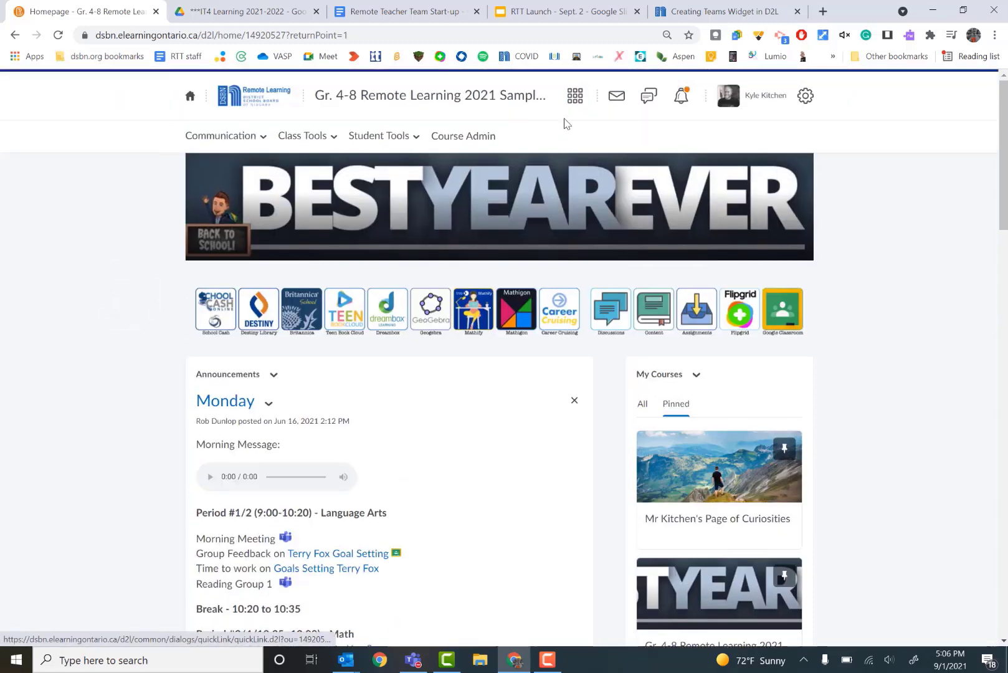
{"action": "left_click", "coordinate": [574, 97]}
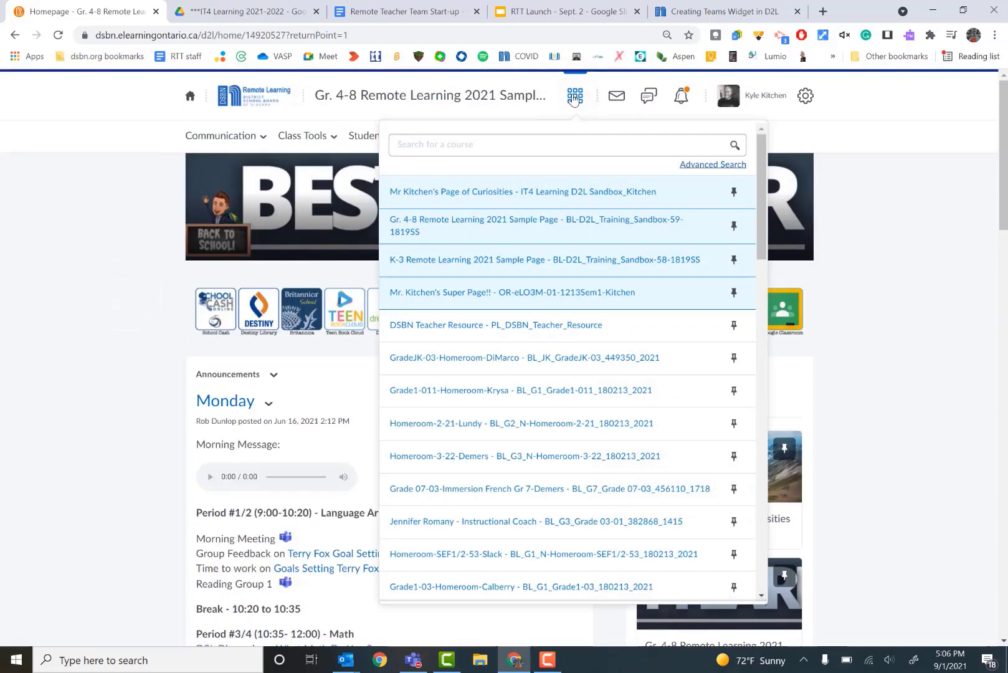
{"action": "left_click", "coordinate": [893, 282]}
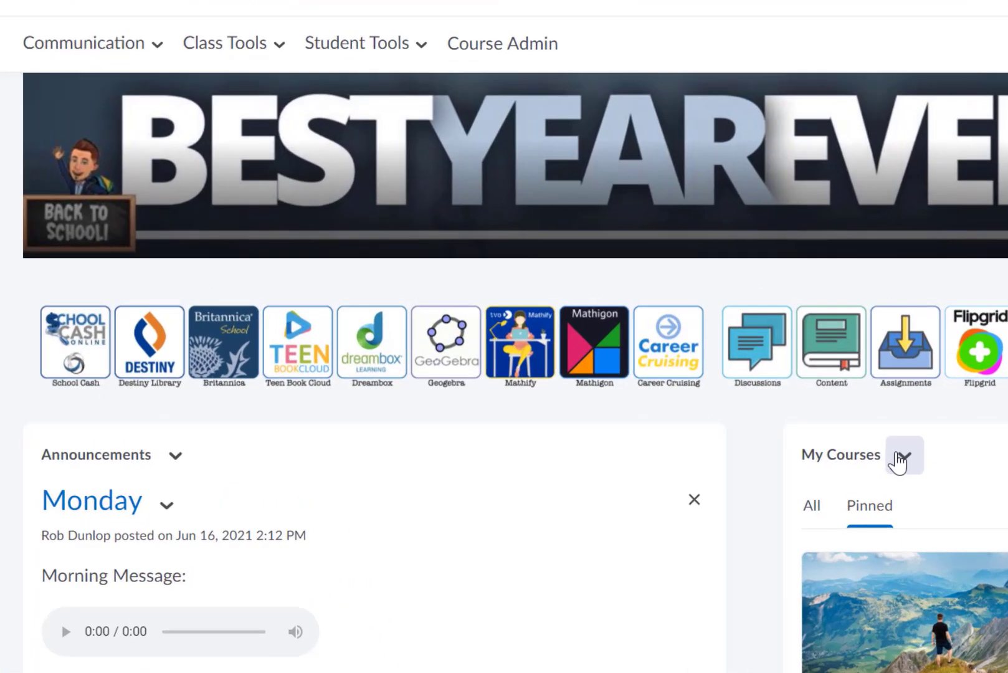
{"action": "left_click", "coordinate": [535, 47]}
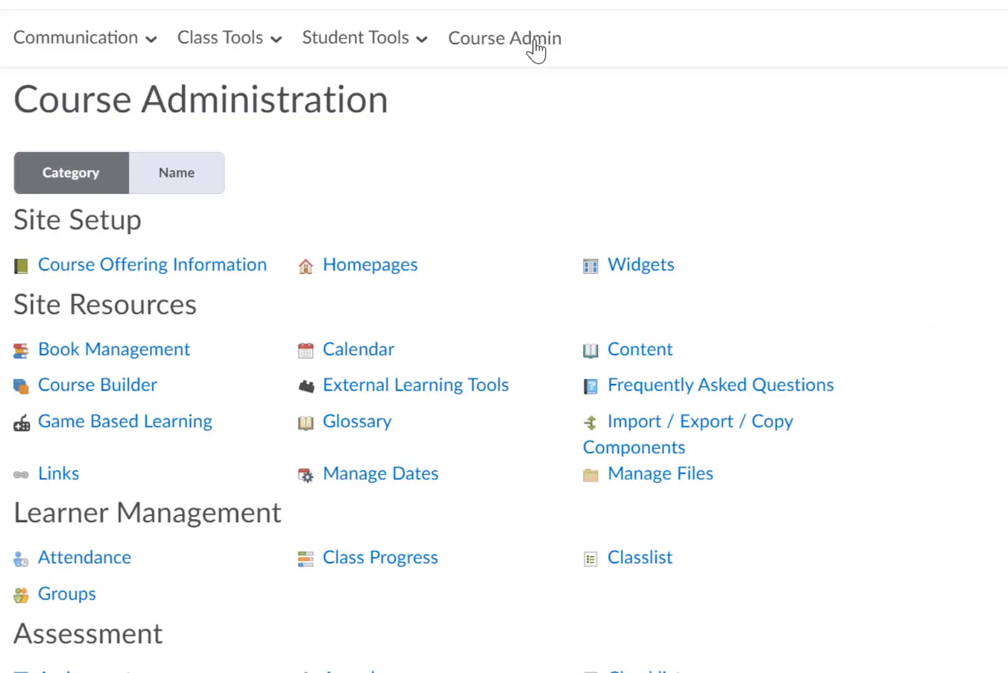
{"action": "left_click", "coordinate": [660, 269]}
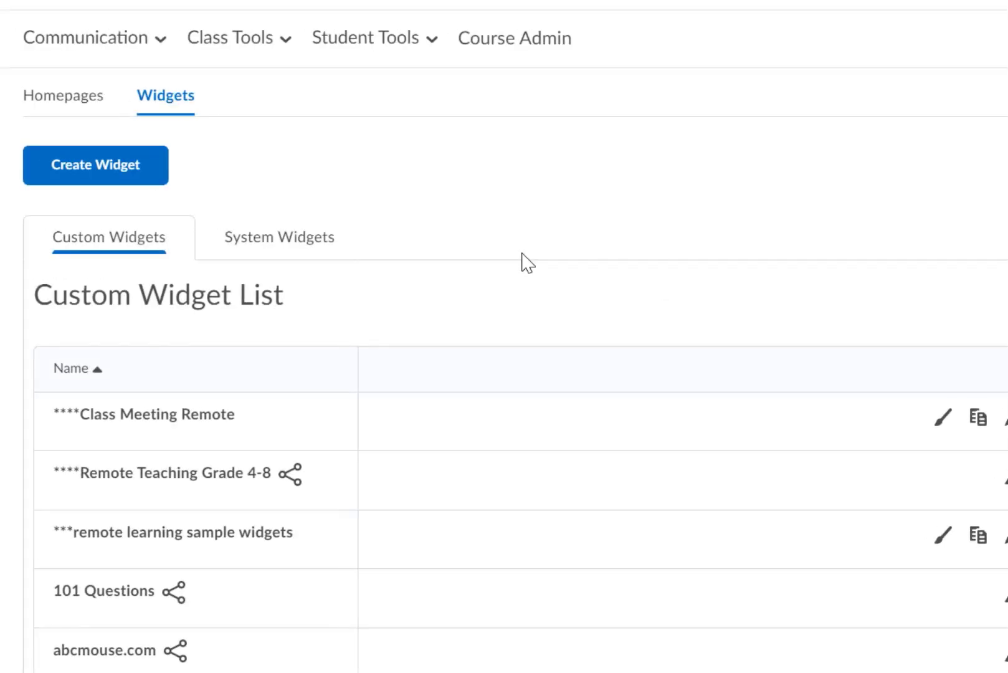
{"action": "left_click", "coordinate": [102, 177]}
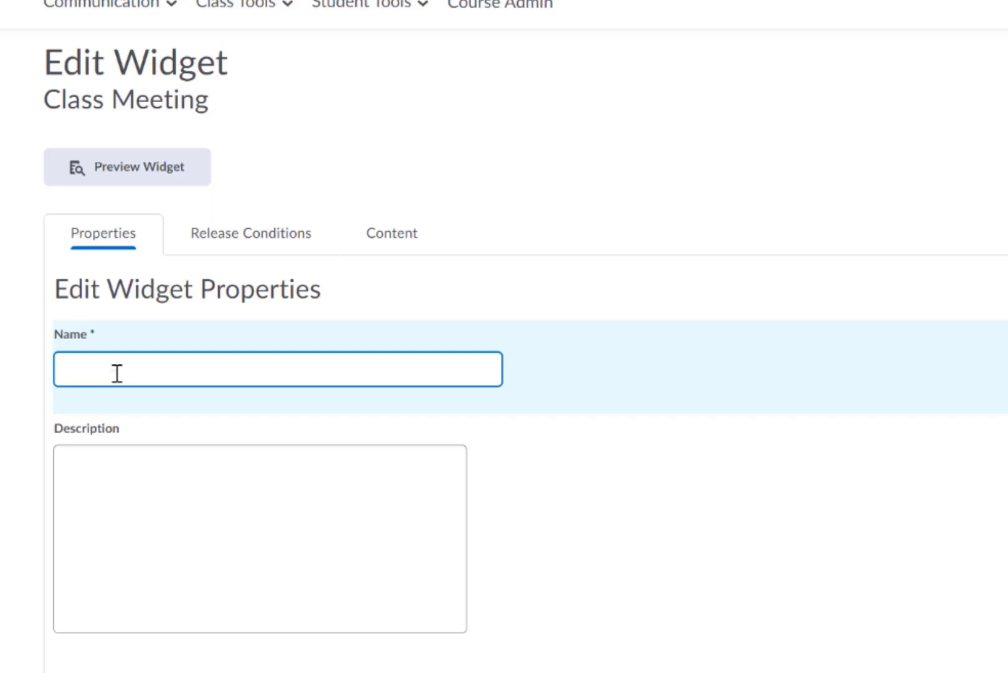
- Name the widget Mr Kitchen's Meeting and open its Content page
{"action": "left_click", "coordinate": [117, 373]}
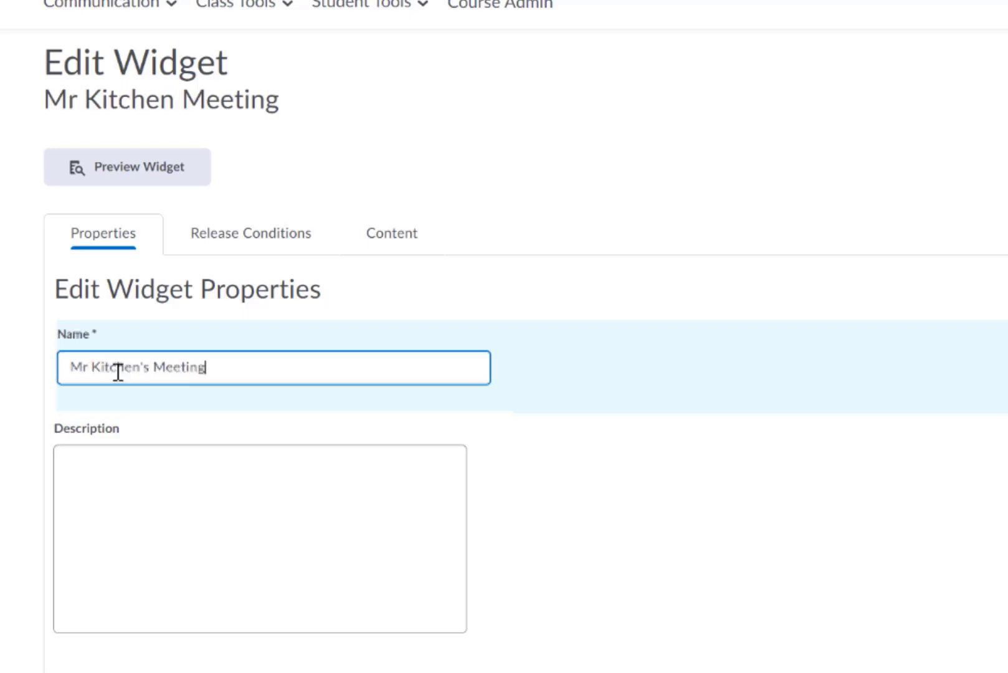
{"action": "left_click", "coordinate": [410, 246]}
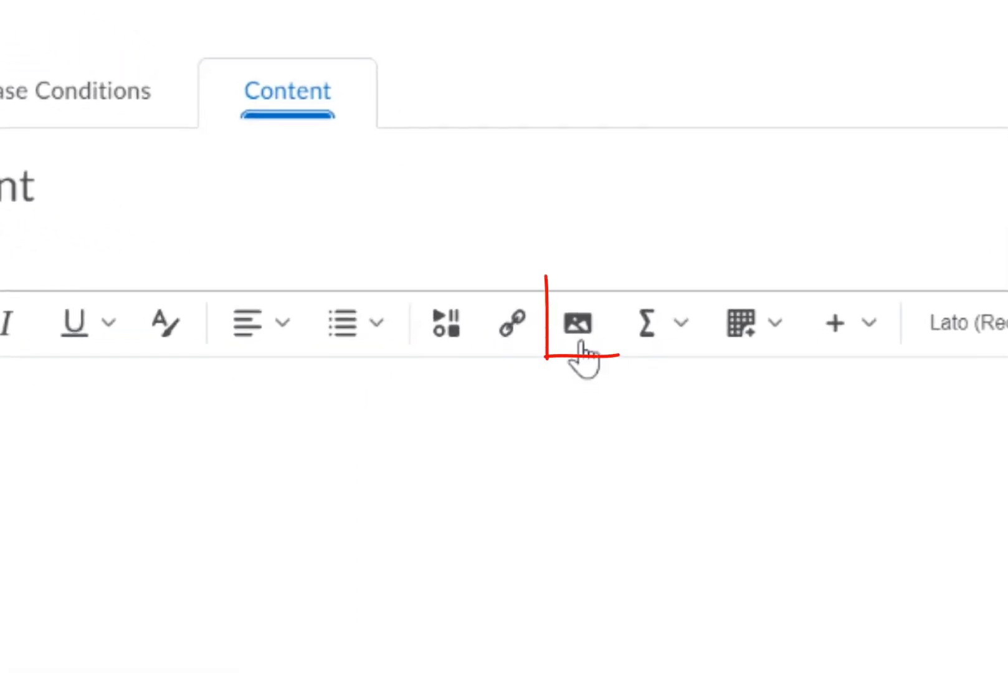
{"action": "left_click", "coordinate": [579, 340]}
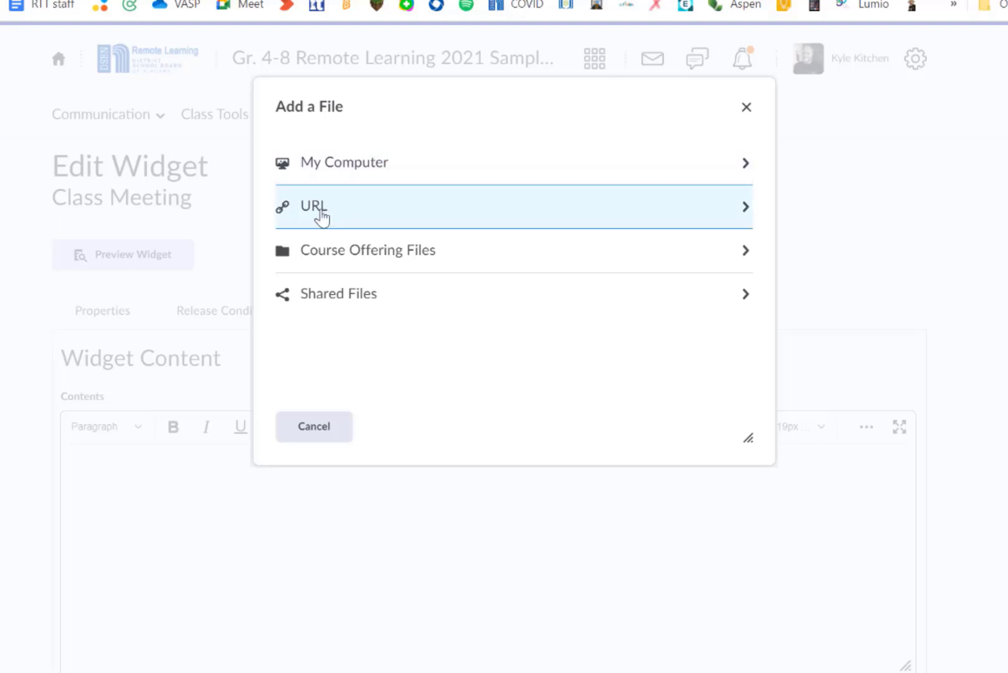
{"action": "left_click", "coordinate": [322, 209]}
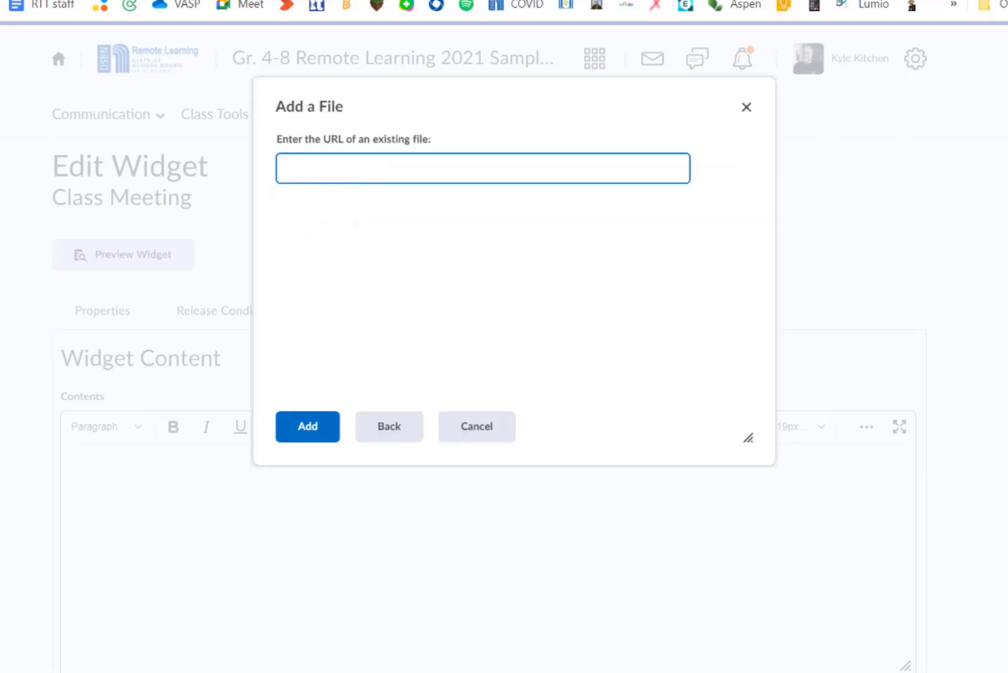
{"action": "key", "text": "ctrl+v"}
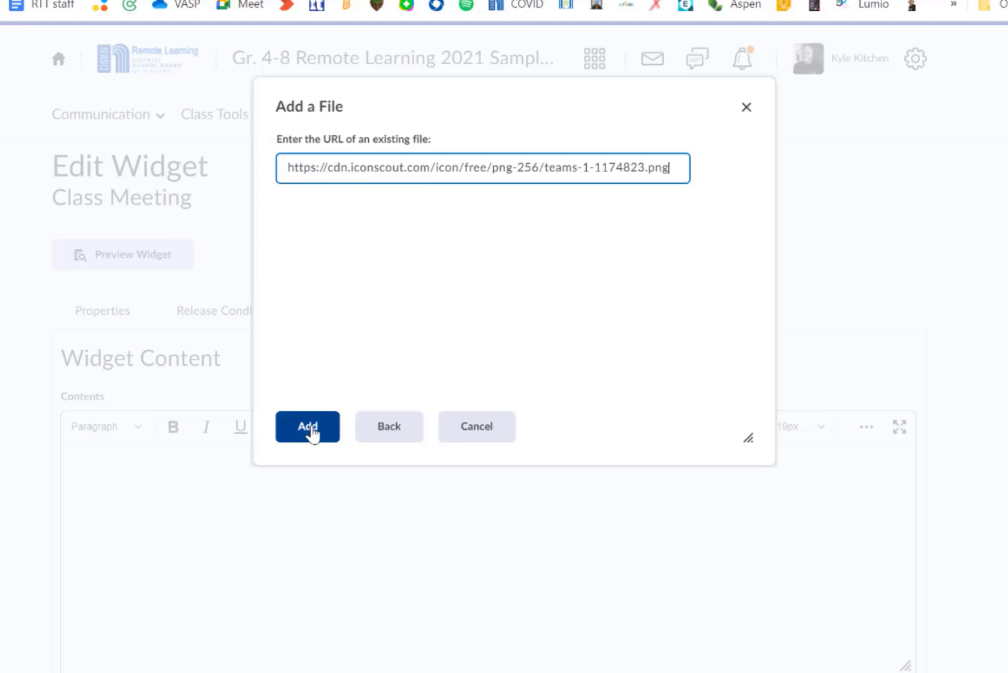
{"action": "left_click", "coordinate": [308, 427]}
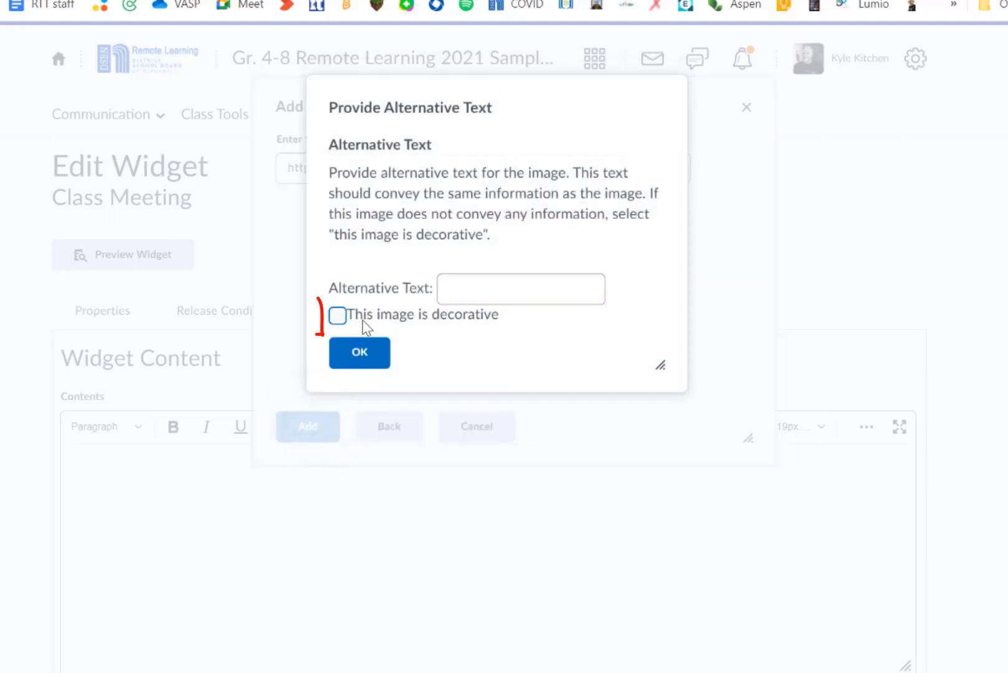
{"action": "left_click", "coordinate": [337, 315]}
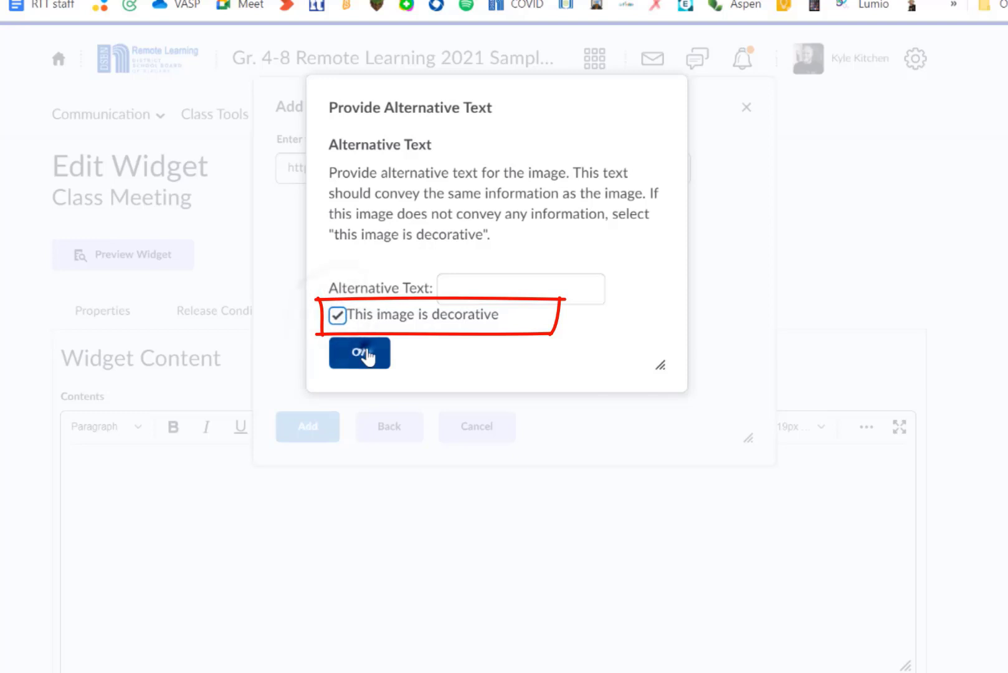
{"action": "left_click", "coordinate": [366, 355]}
- Shrink the Teams logo and center-align it, starting a new line below it
{"action": "left_click", "coordinate": [256, 641]}
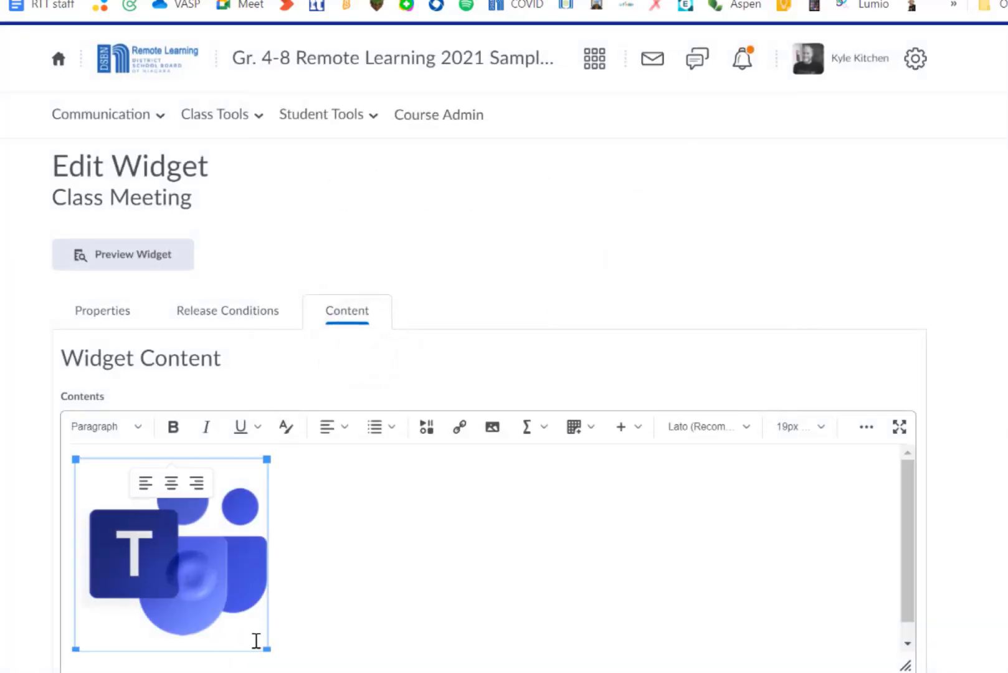
{"action": "left_click_drag", "start_coordinate": [267, 648], "coordinate": [226, 605]}
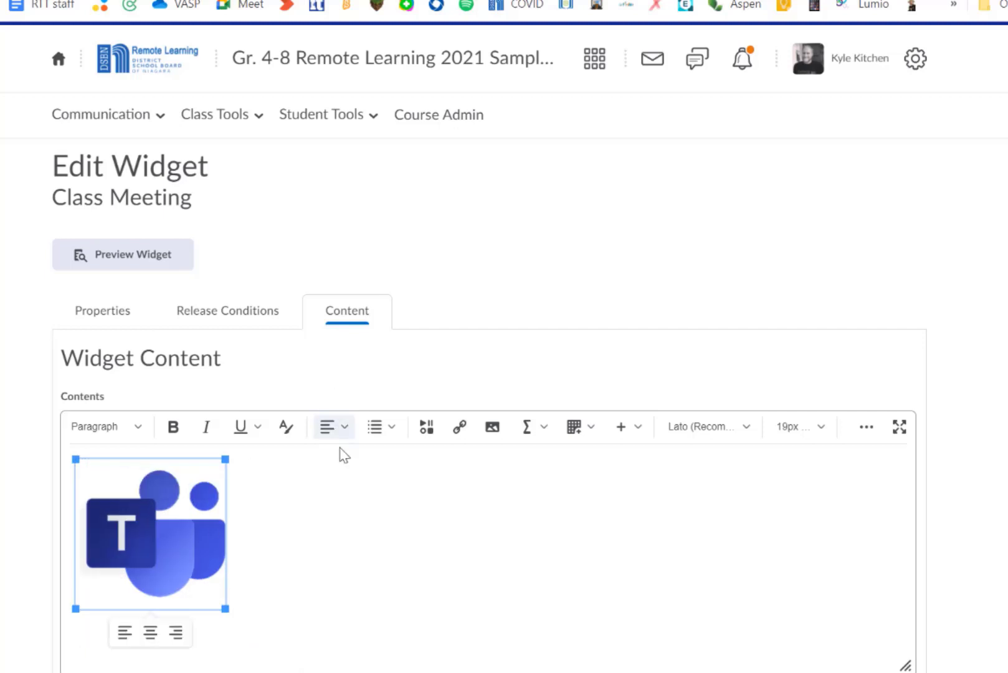
{"action": "left_click", "coordinate": [69, 532]}
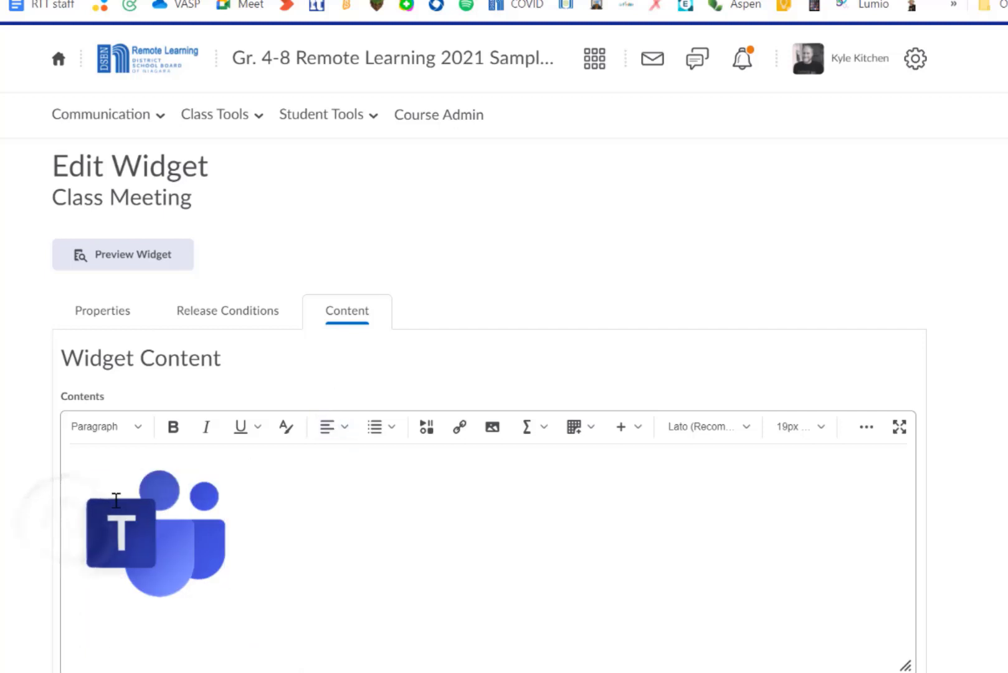
{"action": "left_click", "coordinate": [342, 430]}
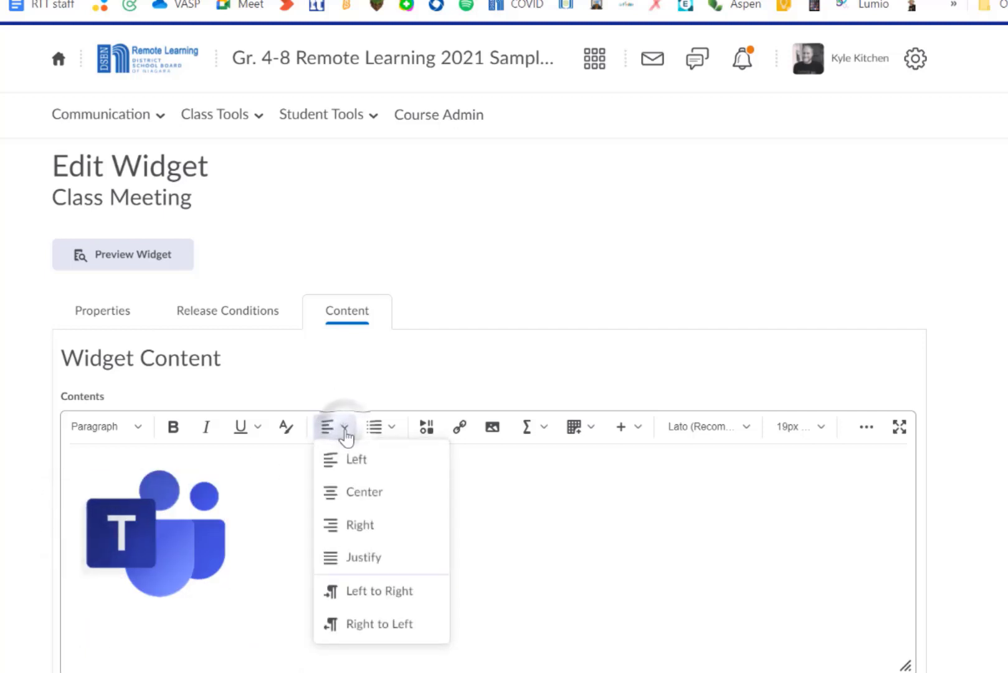
{"action": "left_click", "coordinate": [364, 493]}
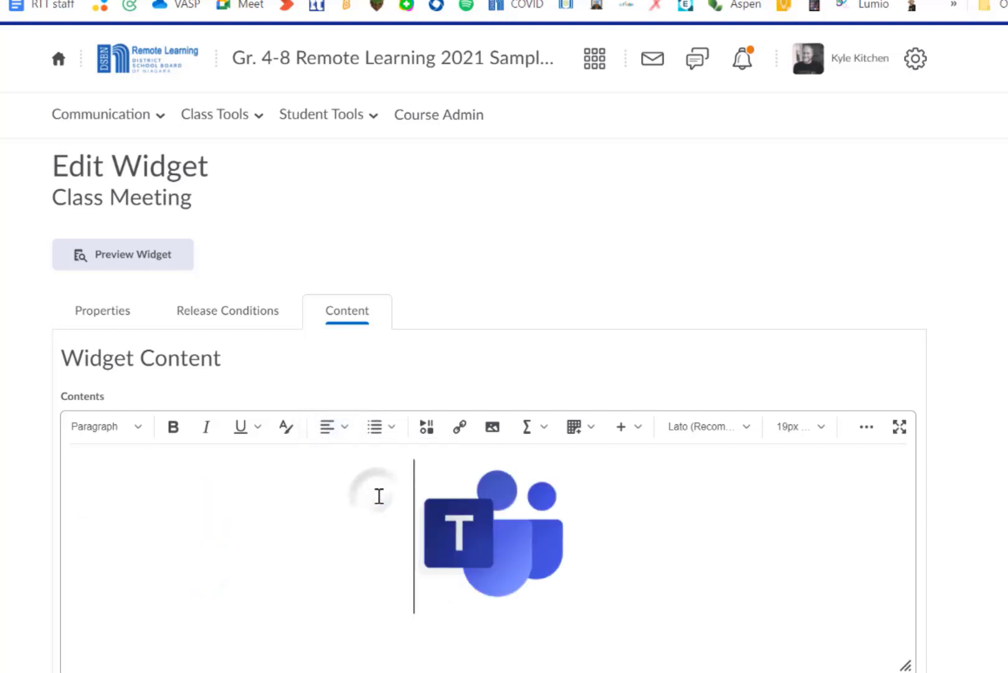
{"action": "key", "text": "Return"}
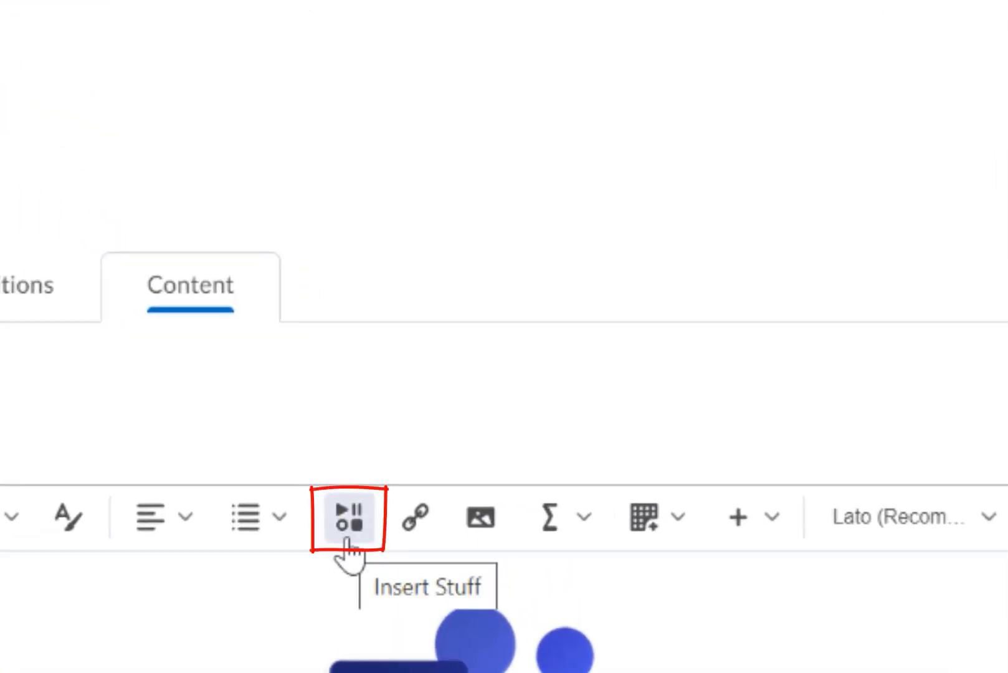
- Open Insert Stuff and choose to insert a link
{"action": "left_click", "coordinate": [354, 523]}
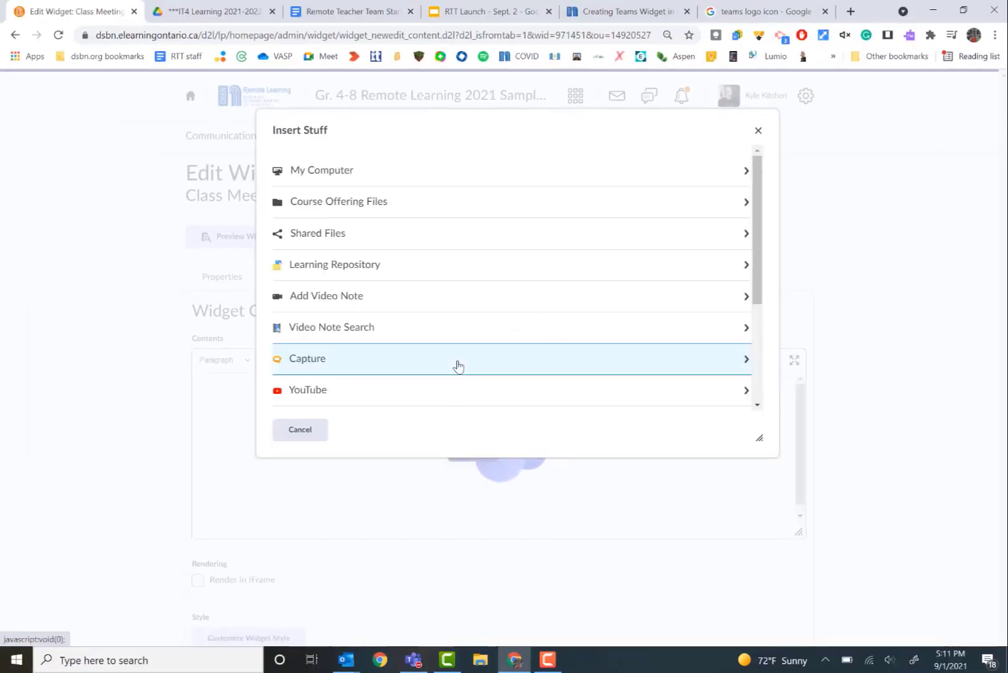
{"action": "scroll", "coordinate": [577, 264], "scroll_direction": "down", "scroll_amount": 3}
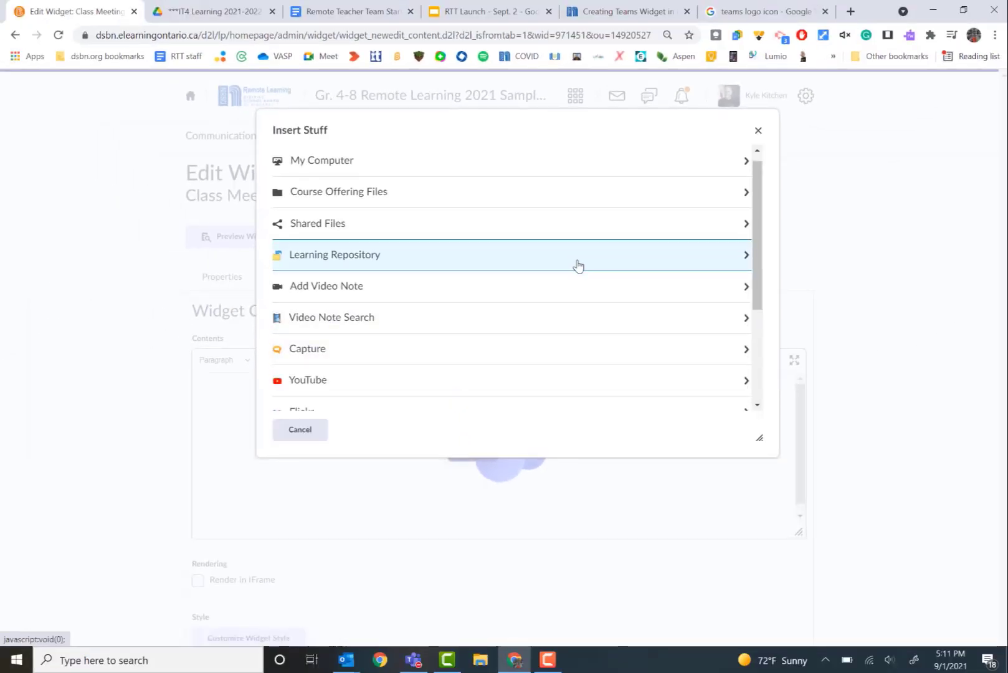
{"action": "scroll", "coordinate": [578, 266], "scroll_direction": "down", "scroll_amount": 1}
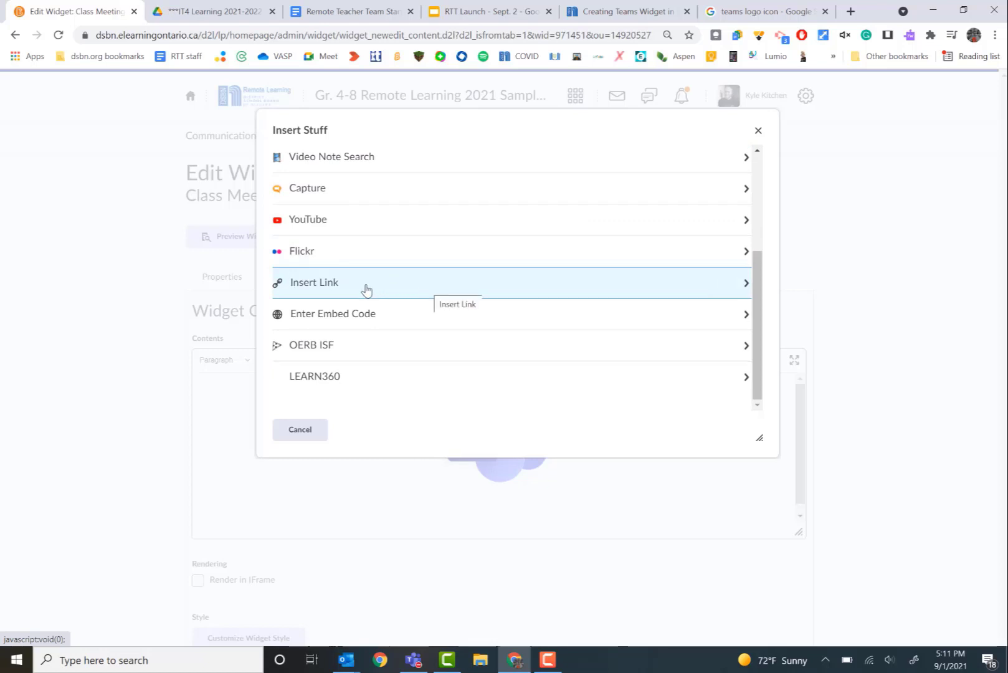
{"action": "left_click", "coordinate": [366, 287]}
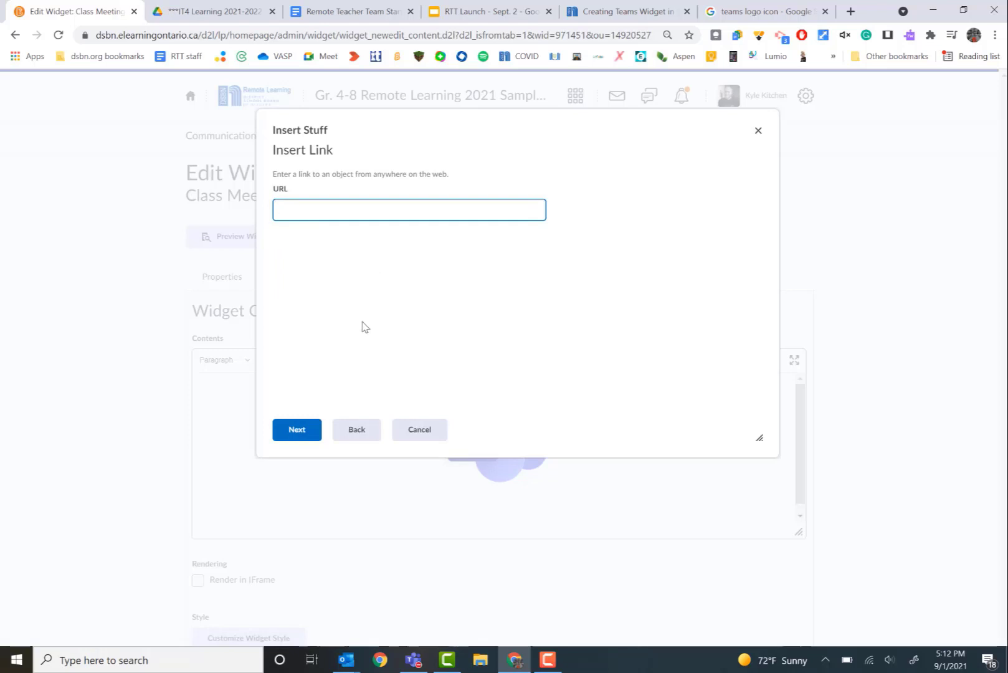
- Switch to the Class Meeting invitation in Outlook and copy the join-meeting hyperlink
{"action": "mouse_move", "coordinate": [347, 666]}
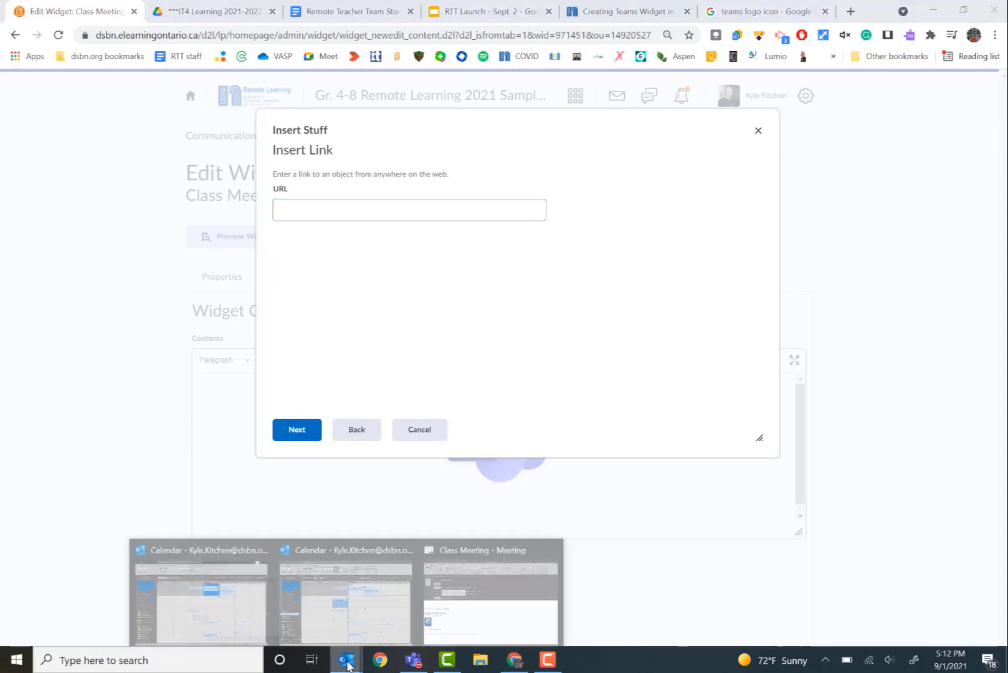
{"action": "left_click", "coordinate": [487, 598]}
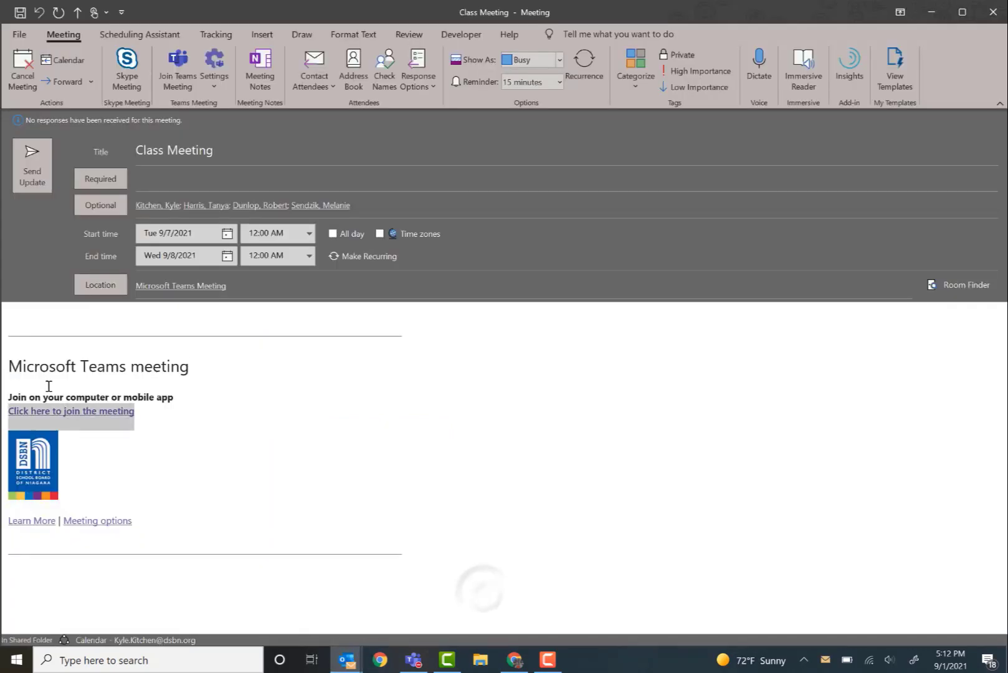
{"action": "right_click", "coordinate": [75, 413]}
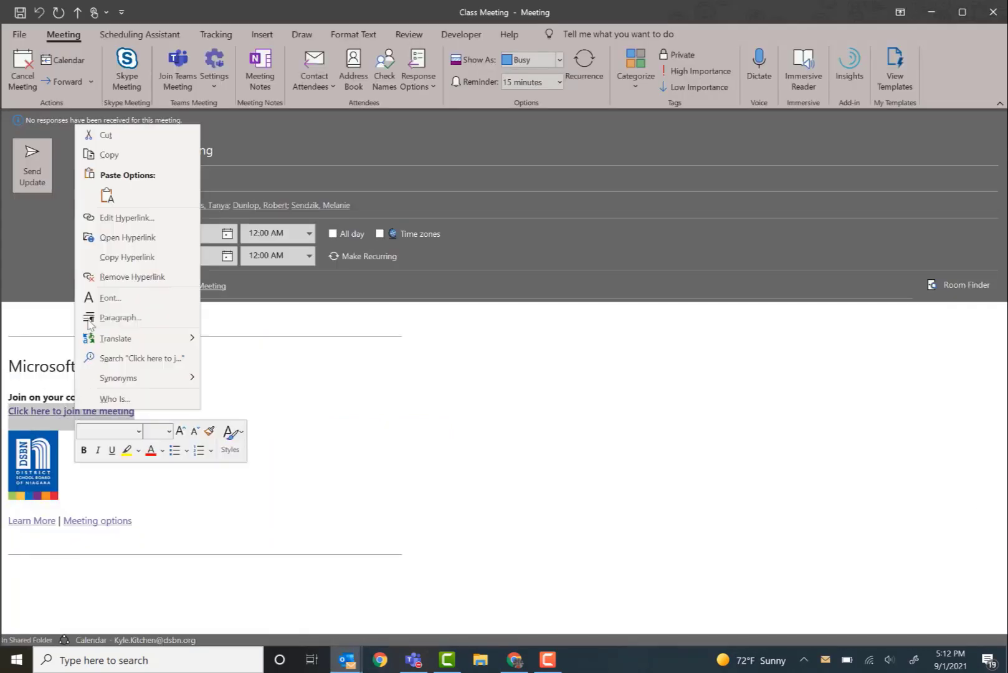
{"action": "left_click", "coordinate": [118, 259]}
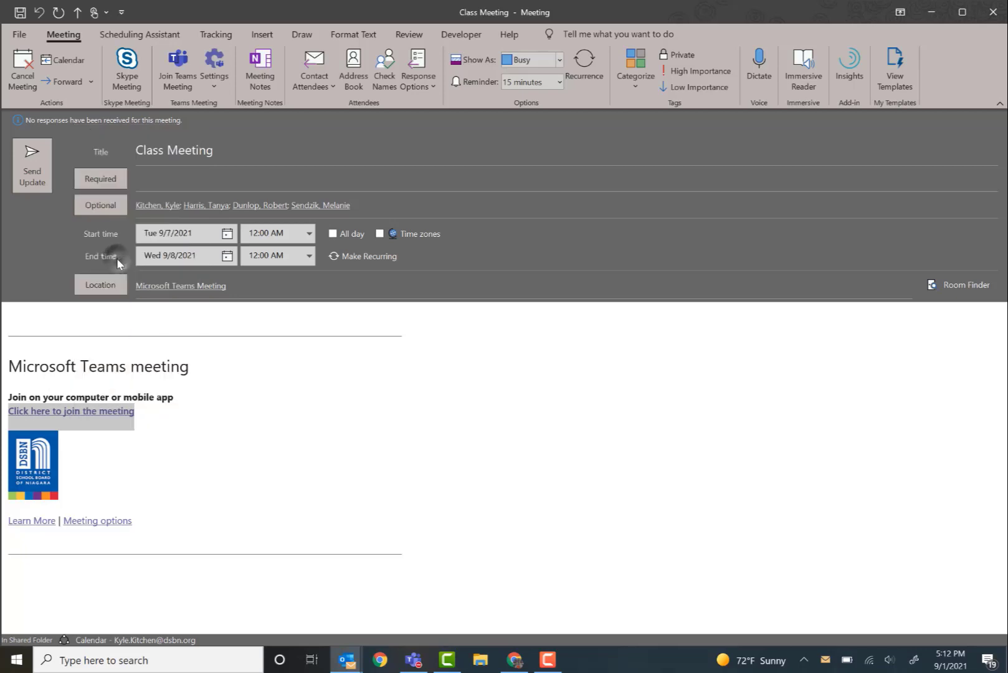
- Return to the browser, paste the meeting link as the URL and continue
{"action": "mouse_move", "coordinate": [521, 668]}
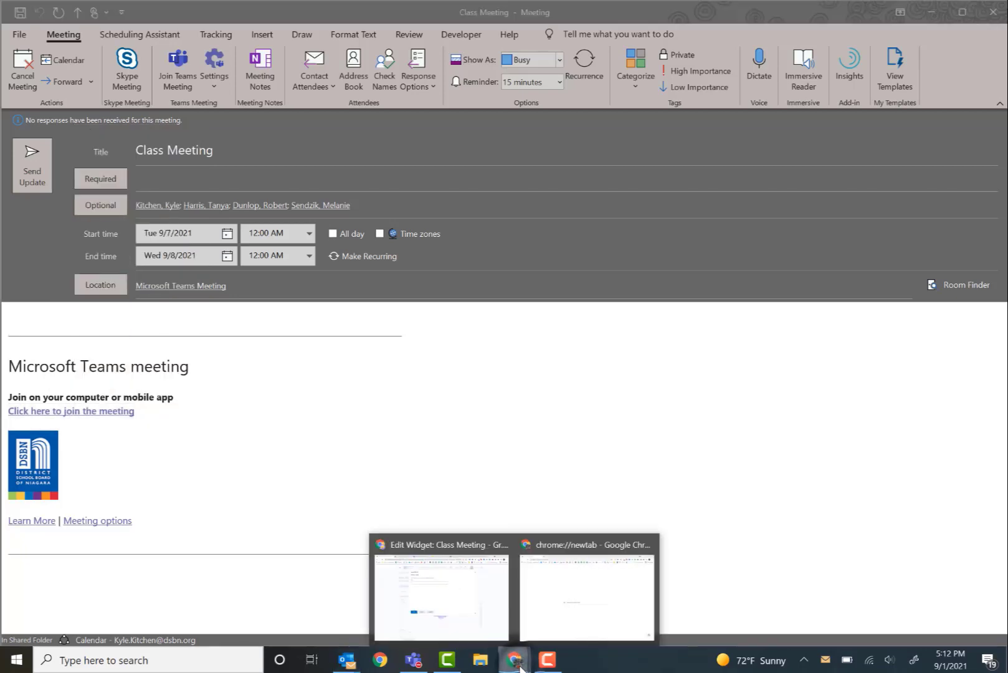
{"action": "left_click", "coordinate": [471, 616]}
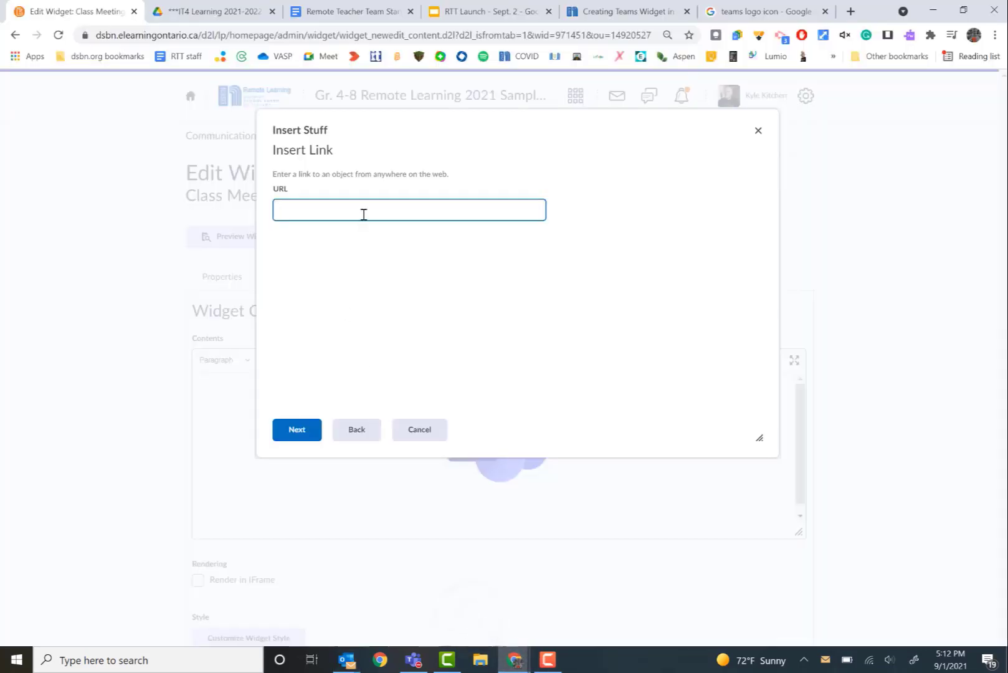
{"action": "key", "text": "ctrl+v"}
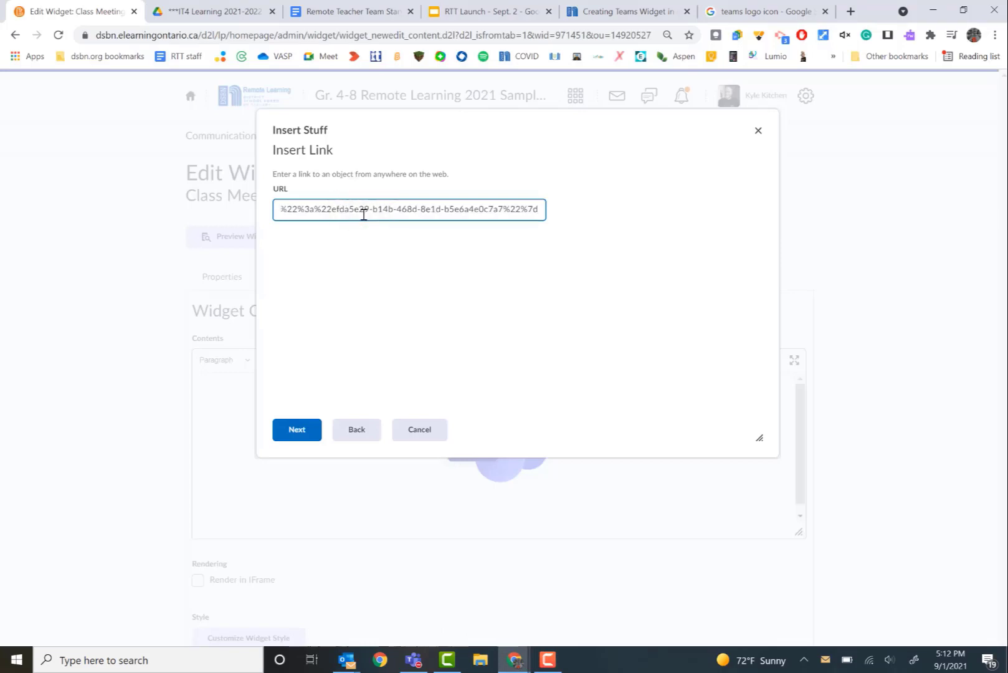
{"action": "left_click", "coordinate": [297, 429]}
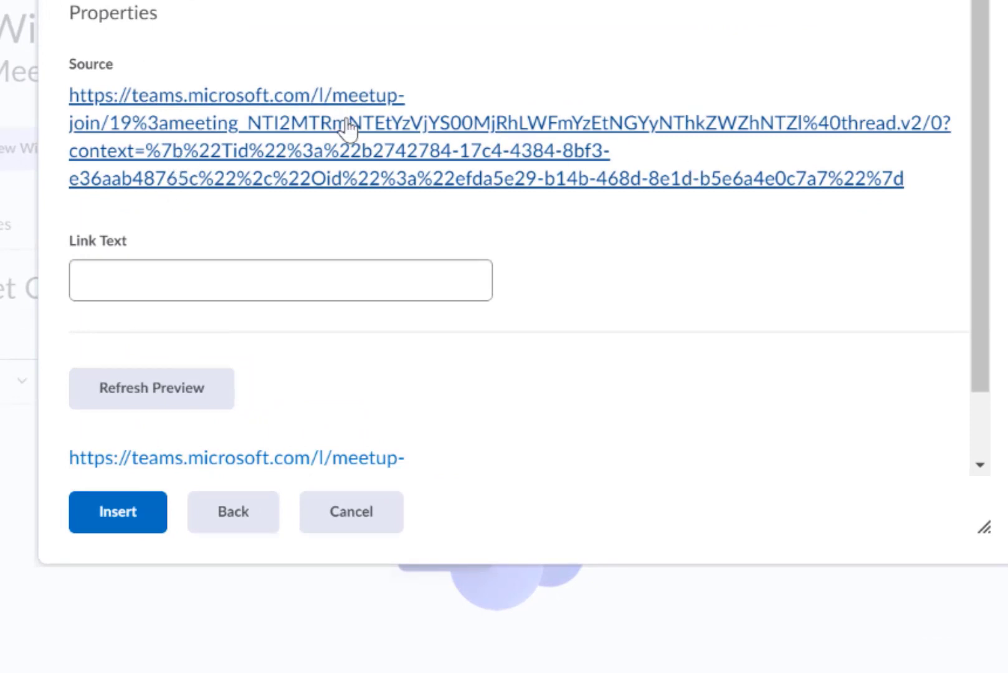
- Set the link text to Click here for Meeting
{"action": "left_click", "coordinate": [114, 285]}
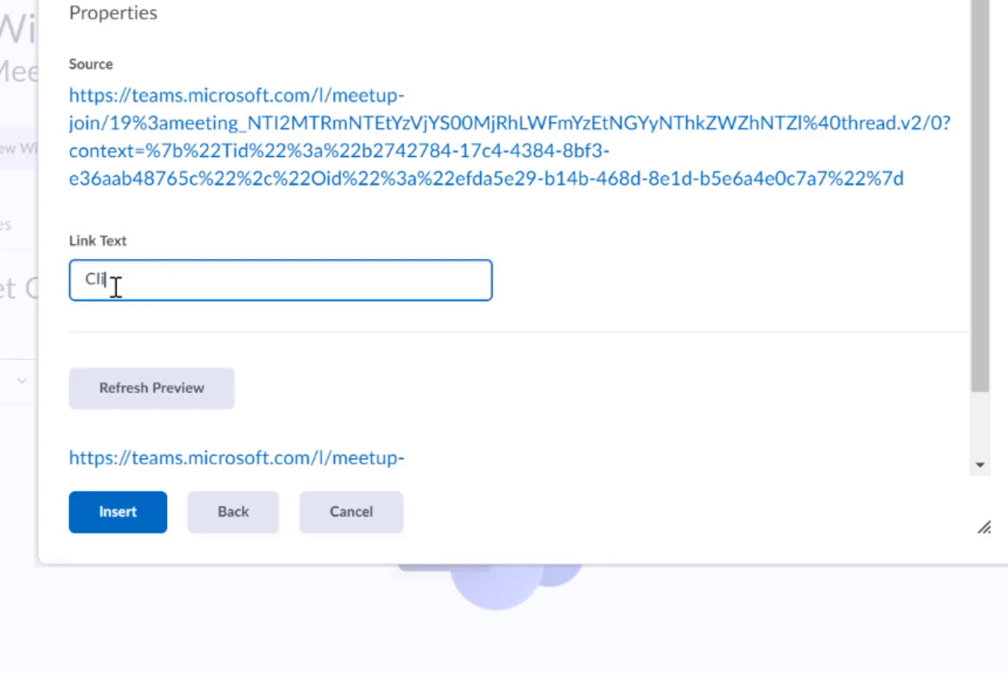
{"action": "type", "text": "Click here for Meeting"}
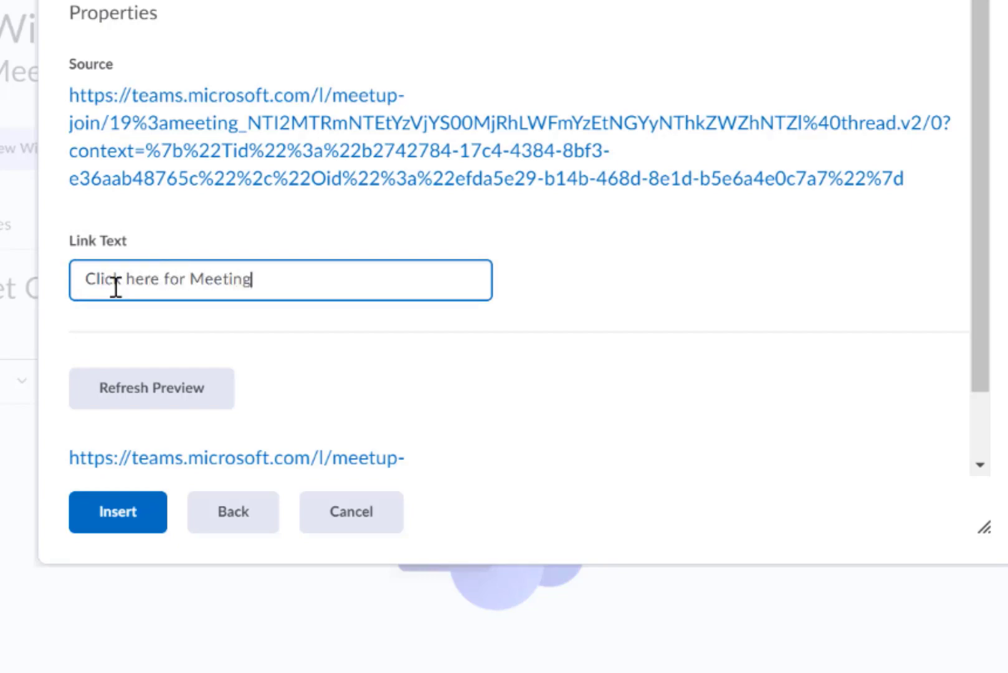
- Insert the meeting link into the widget content and format the link text as Heading 3
{"action": "left_click", "coordinate": [134, 523]}
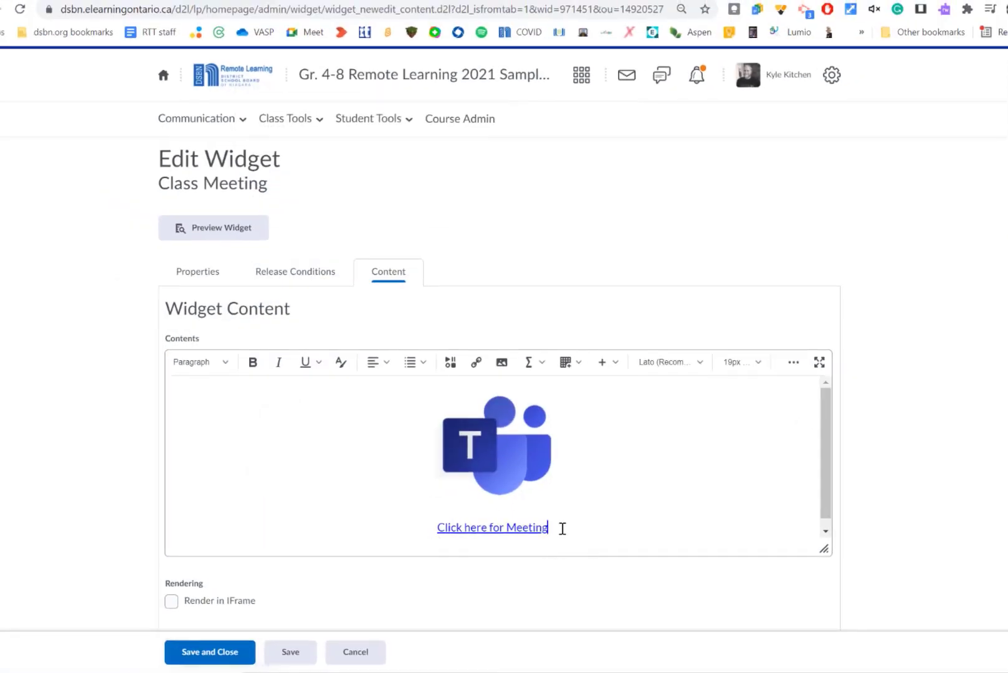
{"action": "key", "text": "shift+Left"}
{"action": "key", "text": "shift+Left"}
{"action": "key", "text": "shift+Left"}
{"action": "key", "text": "shift+Left"}
{"action": "key", "text": "shift+Left"}
{"action": "key", "text": "shift+Left"}
{"action": "key", "text": "shift+Left"}
{"action": "key", "text": "shift+Left"}
{"action": "key", "text": "shift+Left"}
{"action": "key", "text": "shift+Left"}
{"action": "key", "text": "shift+Left"}
{"action": "key", "text": "shift+Left"}
{"action": "key", "text": "shift+Left"}
{"action": "key", "text": "shift+Left"}
{"action": "key", "text": "shift+Left"}
{"action": "key", "text": "shift+Left"}
{"action": "key", "text": "shift+Left"}
{"action": "key", "text": "shift+Left"}
{"action": "key", "text": "shift+Left"}
{"action": "key", "text": "shift+Left"}
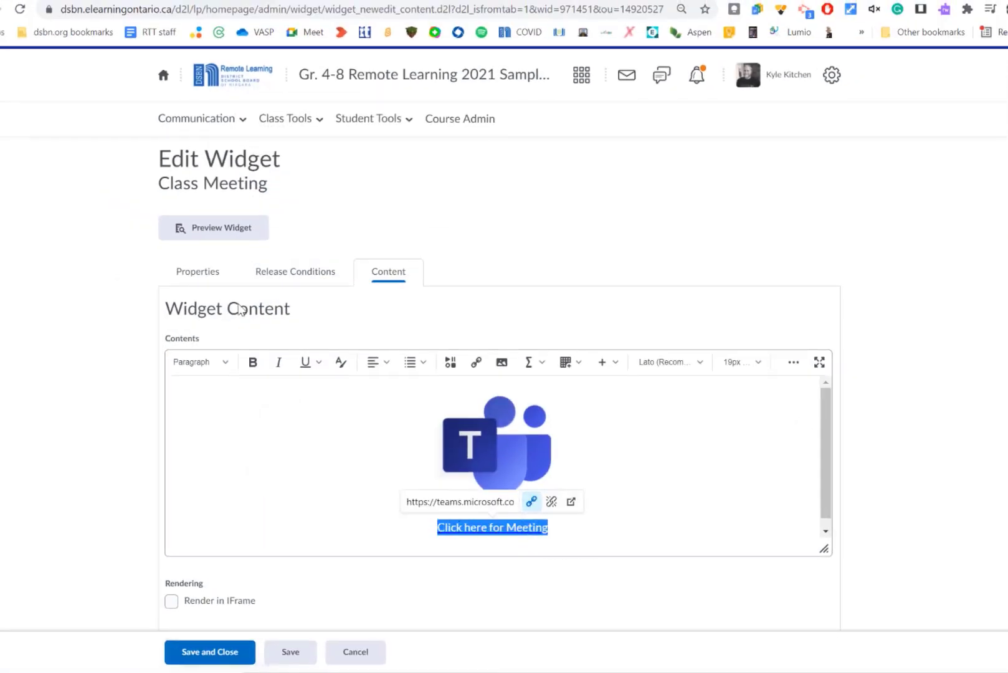
{"action": "left_click", "coordinate": [223, 362]}
{"action": "left_click", "coordinate": [198, 484]}
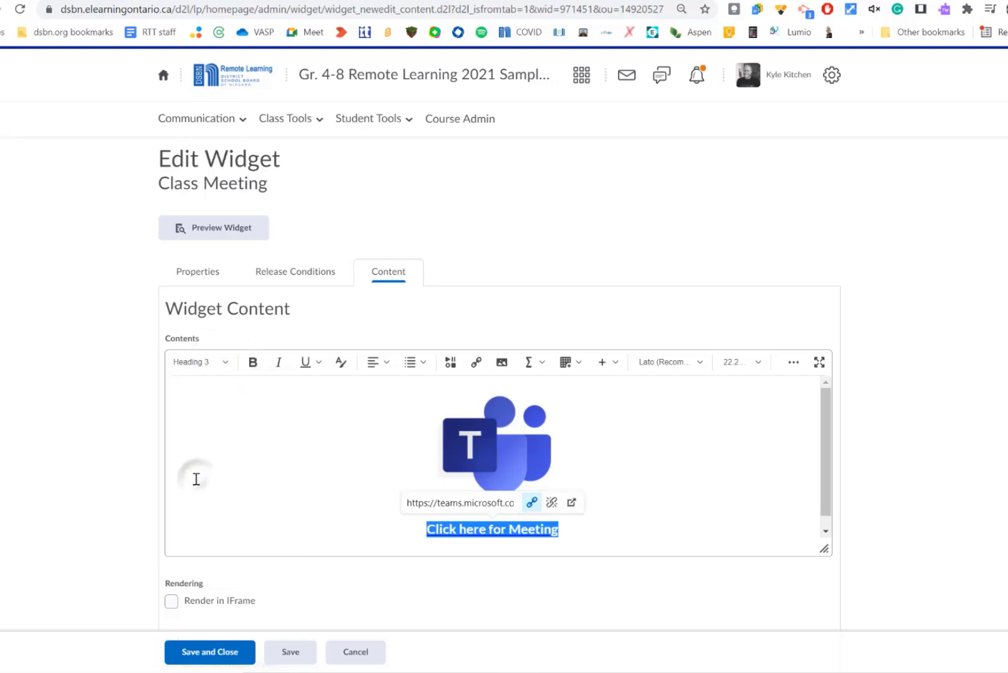
{"action": "left_click", "coordinate": [986, 538]}
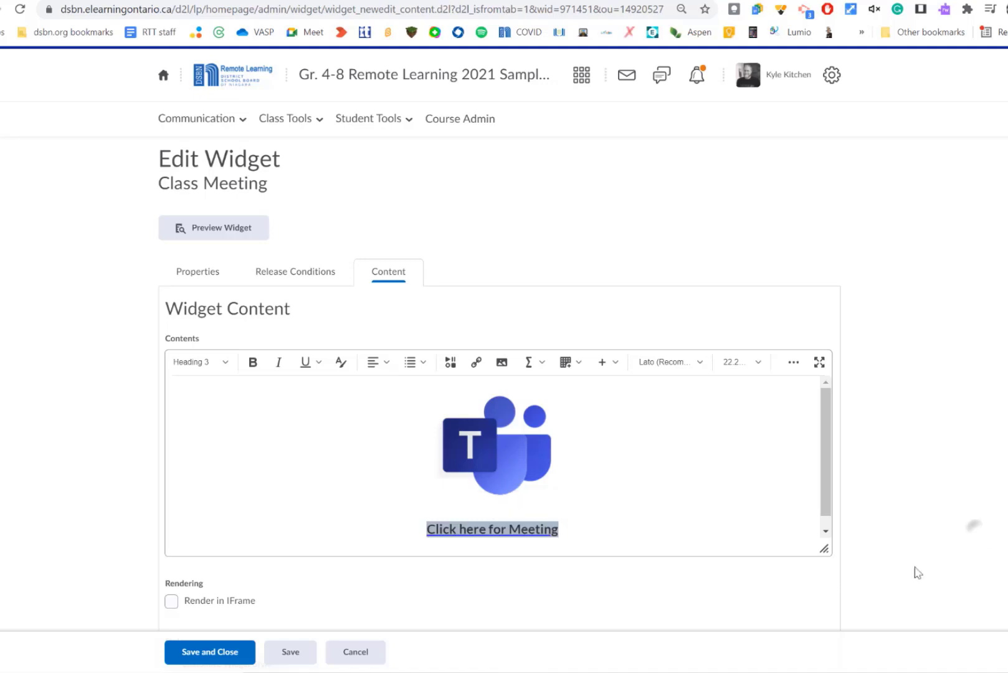
- Save and close the Class Meeting widget and return to the course homepage
{"action": "left_click", "coordinate": [203, 654]}
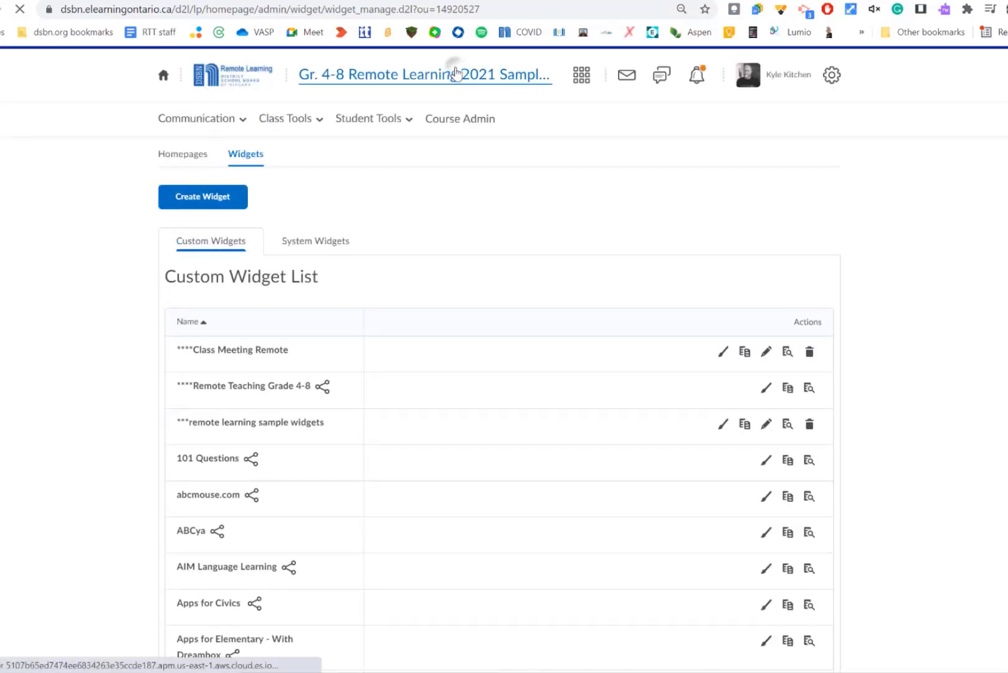
{"action": "left_click", "coordinate": [457, 73]}
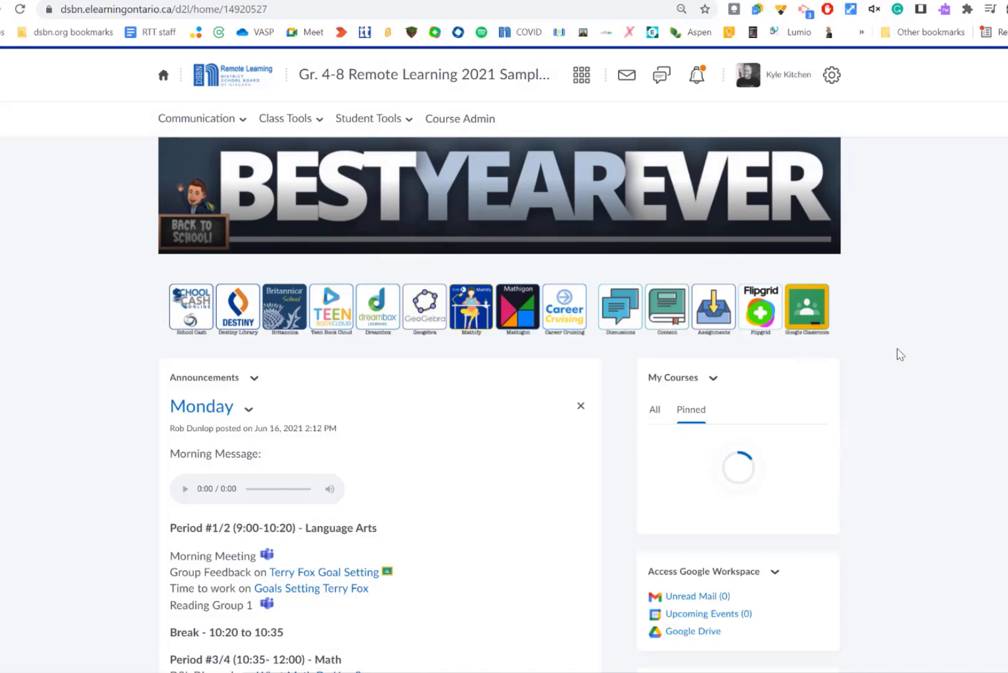
- Open the course homepage for editing from the homepage options menu
{"action": "scroll", "coordinate": [899, 355], "scroll_direction": "down", "scroll_amount": 10}
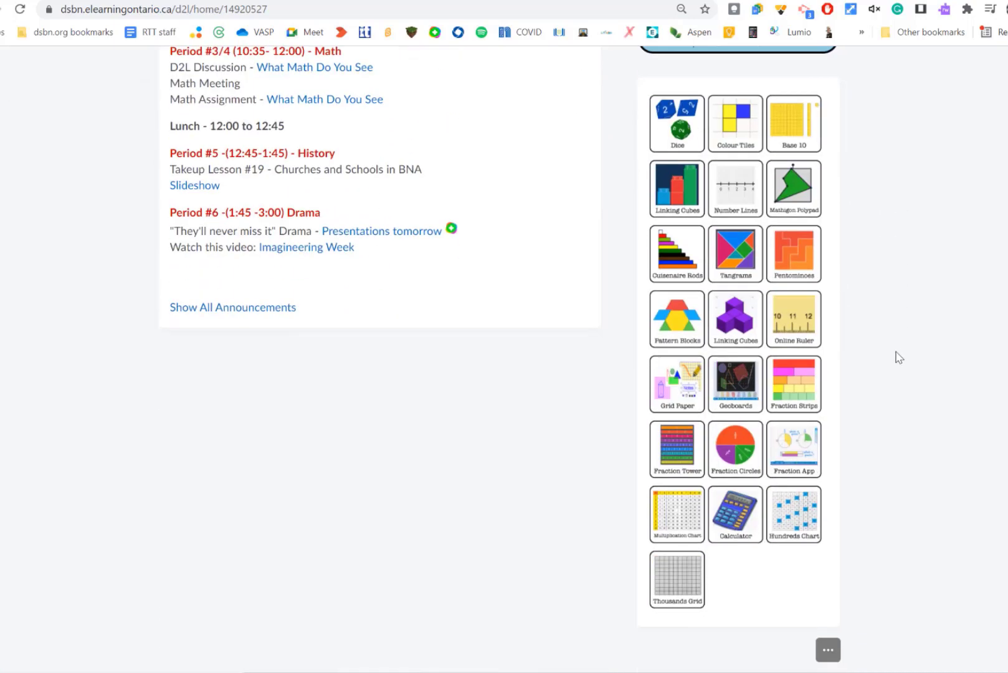
{"action": "scroll", "coordinate": [915, 584], "scroll_direction": "down", "scroll_amount": 8}
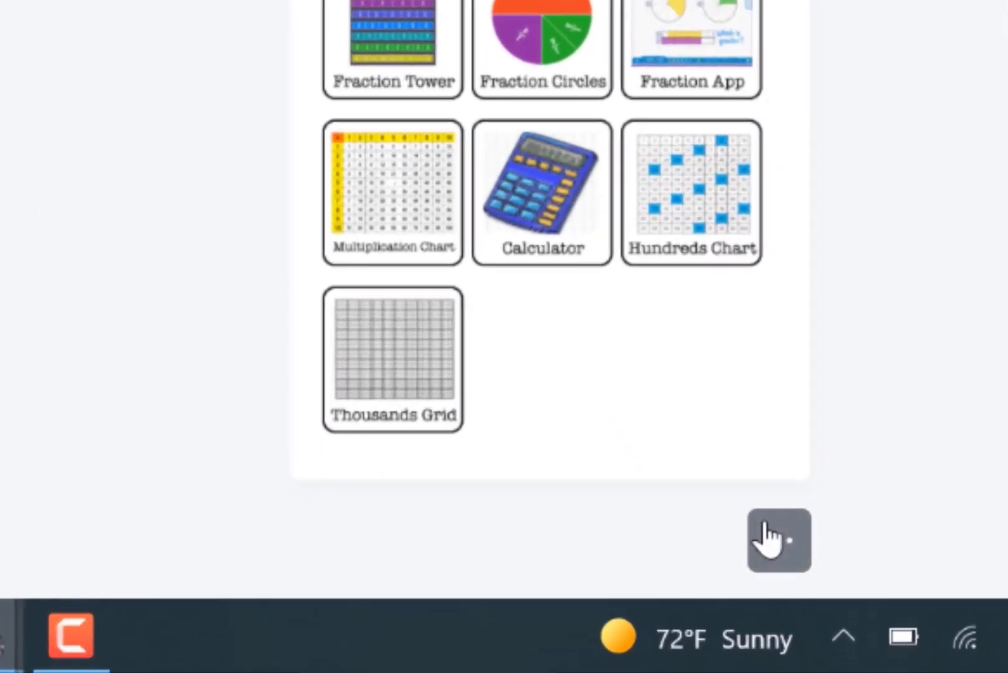
{"action": "left_click", "coordinate": [774, 548]}
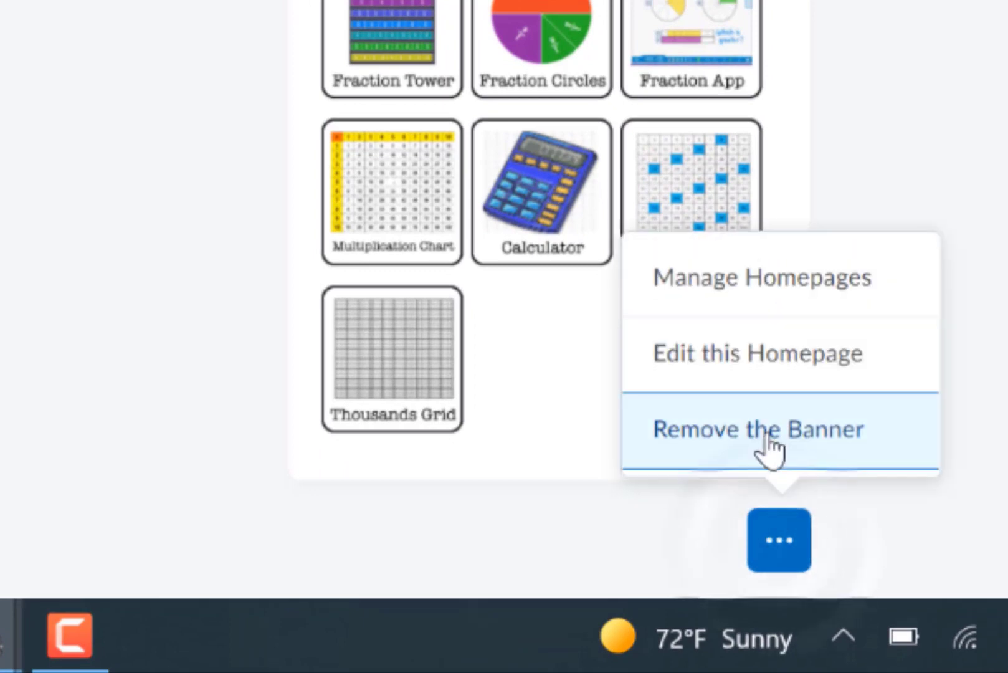
{"action": "left_click", "coordinate": [901, 374]}
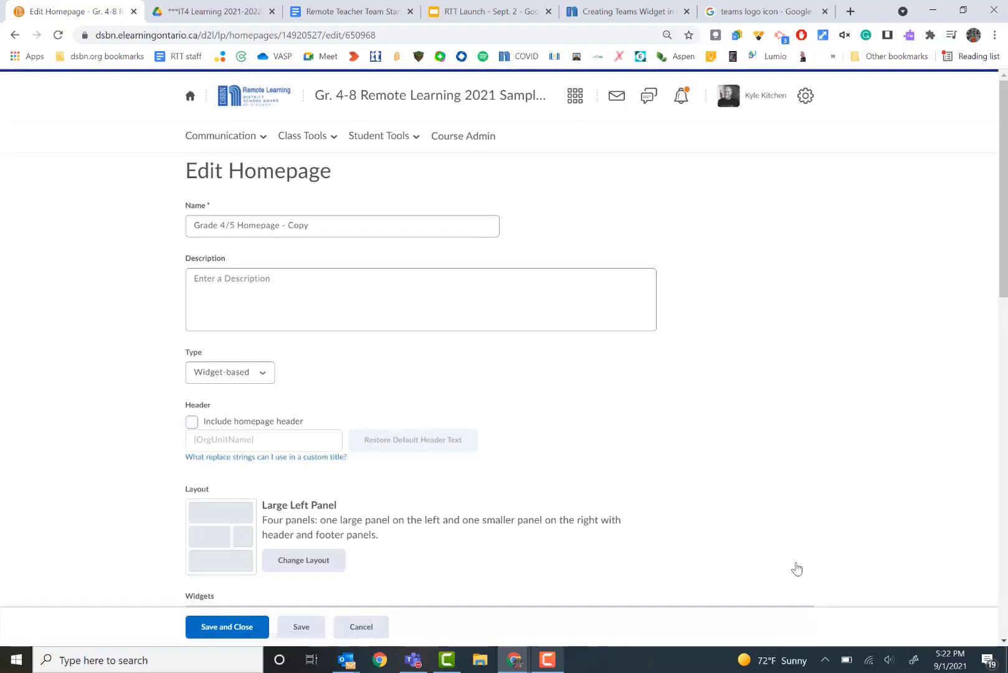
- Add the Mr Kitchen's Meeting widget to the right panel, searching the widget list for mr kitchen
{"action": "scroll", "coordinate": [869, 408], "scroll_direction": "down", "scroll_amount": 9}
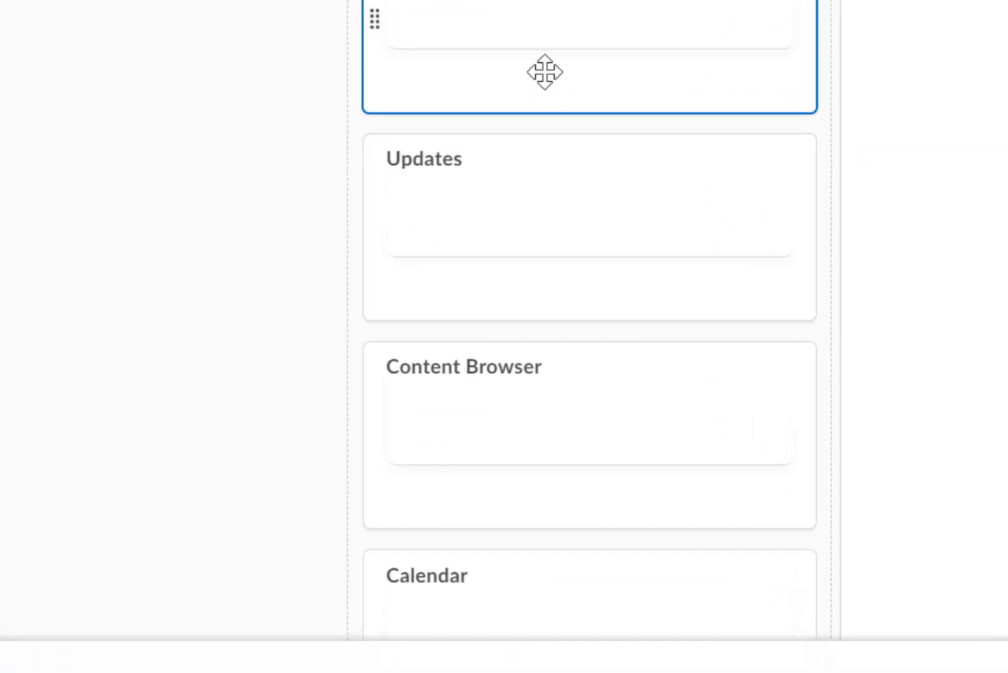
{"action": "scroll", "coordinate": [544, 72], "scroll_direction": "down", "scroll_amount": 10}
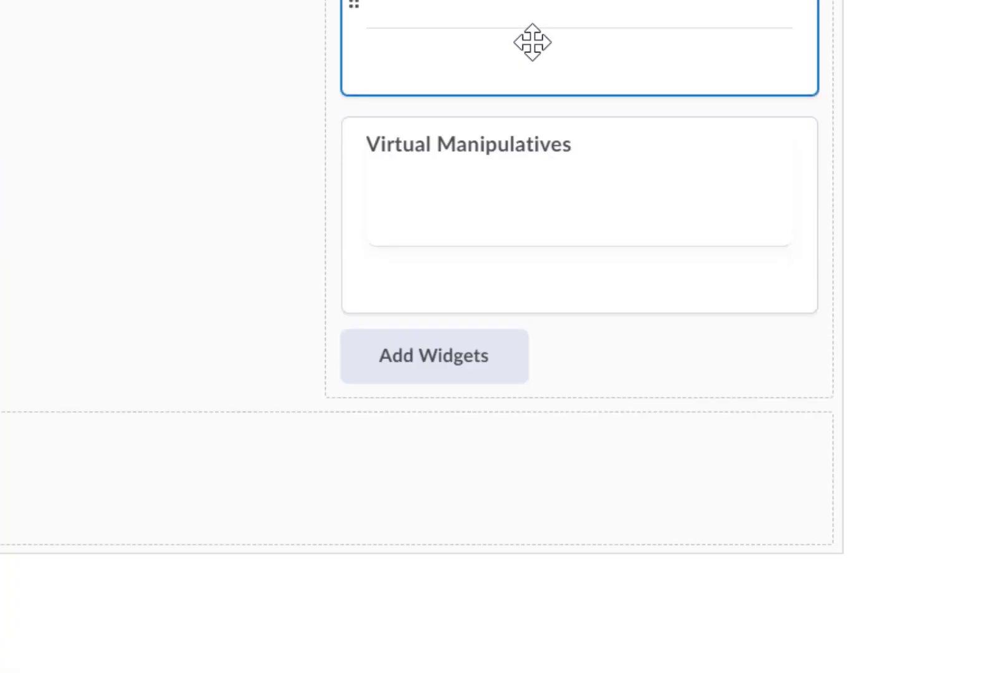
{"action": "left_click", "coordinate": [429, 371]}
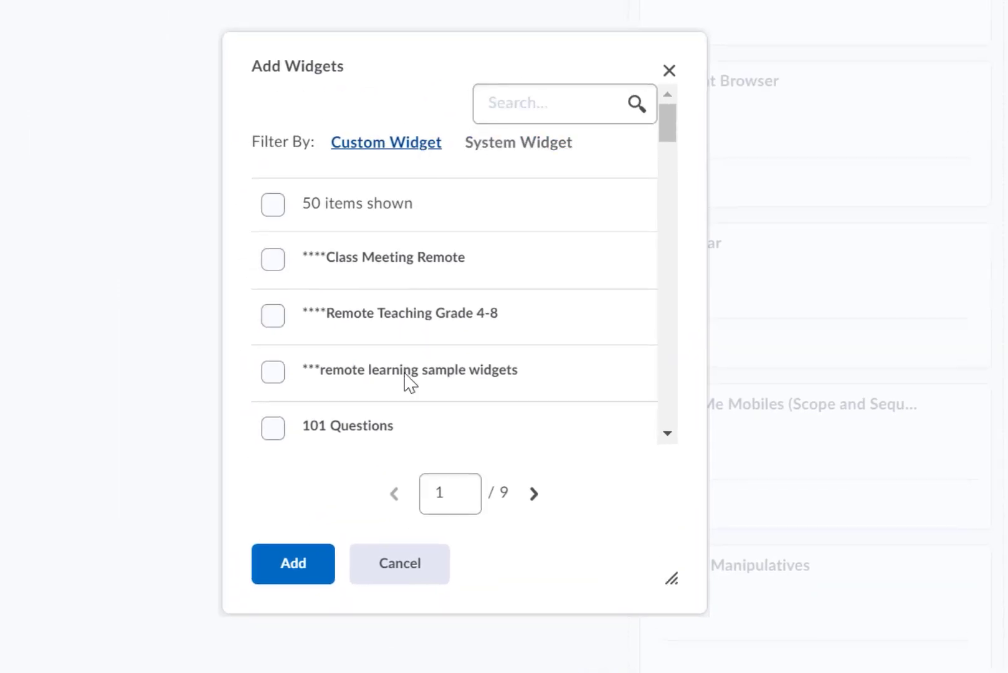
{"action": "left_click", "coordinate": [519, 106]}
{"action": "type", "text": "mr kitchen"}
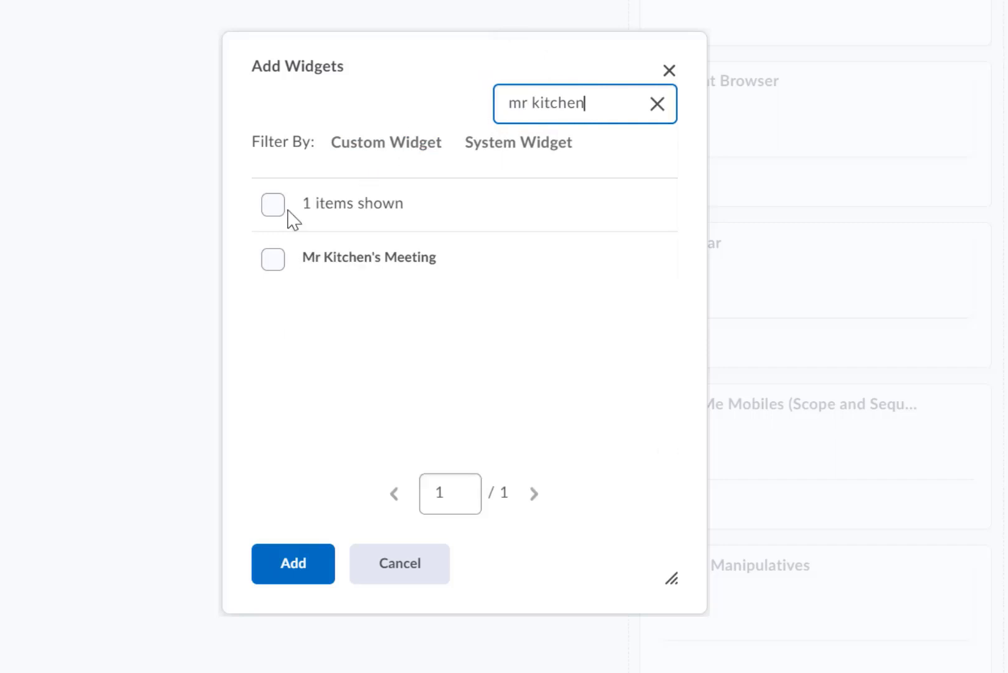
{"action": "left_click", "coordinate": [273, 260]}
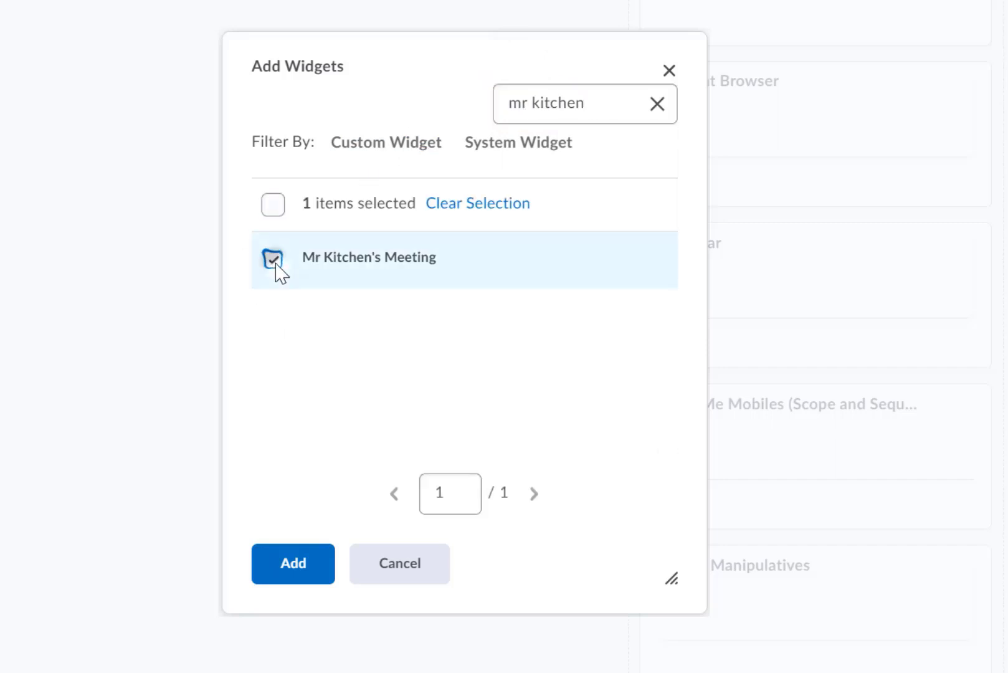
{"action": "left_click", "coordinate": [293, 561]}
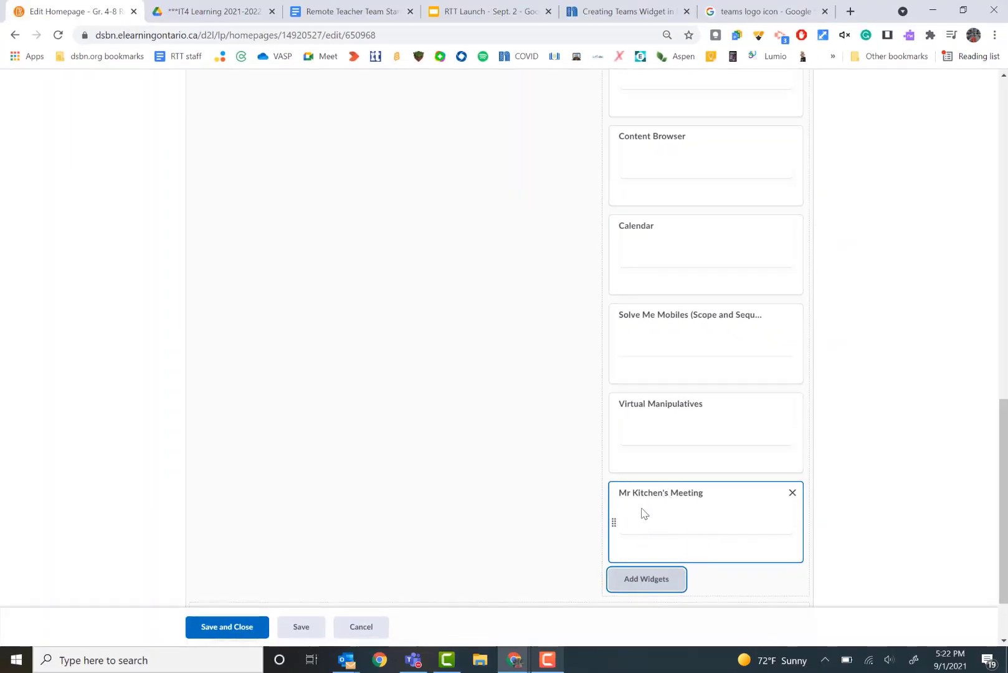
- Move the Mr Kitchen's Meeting widget to the top of the right panel and save the homepage
{"action": "left_click_drag", "start_coordinate": [633, 495], "coordinate": [664, 162]}
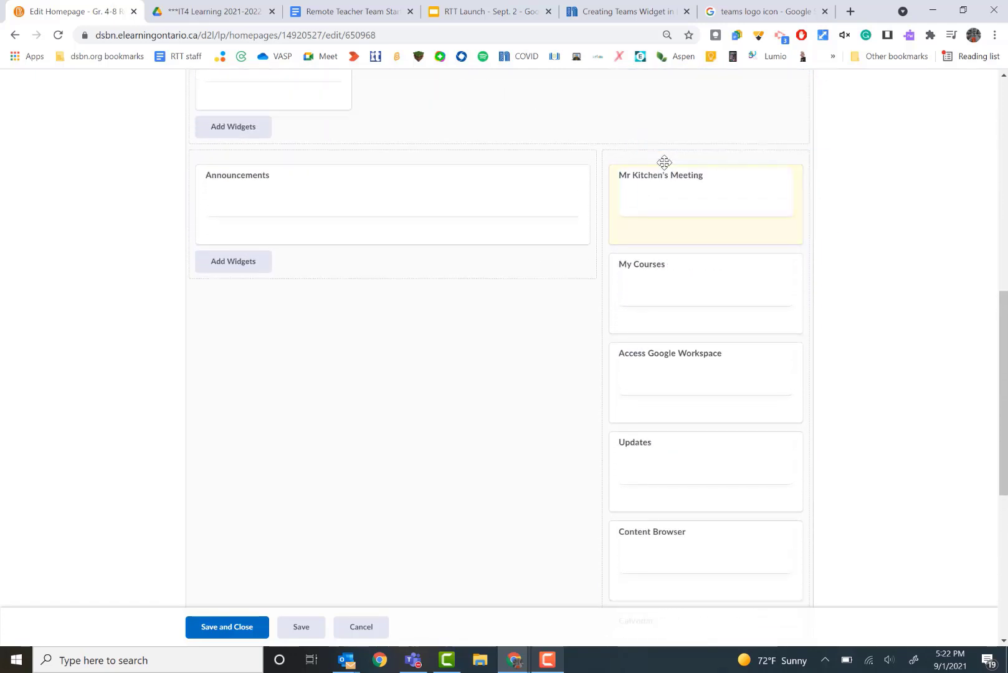
{"action": "left_click", "coordinate": [246, 633]}
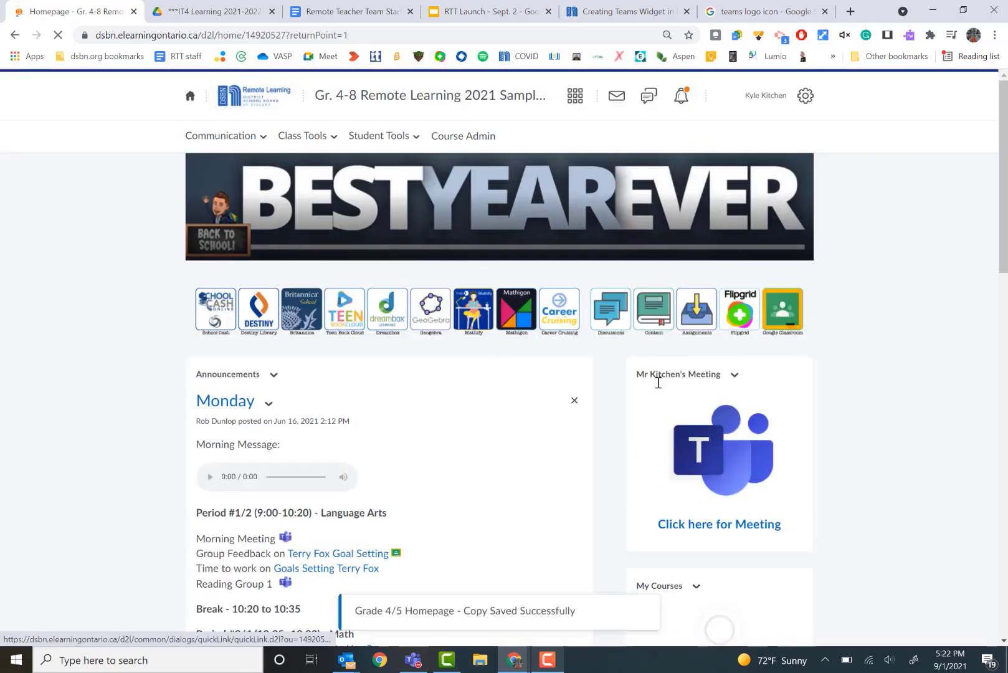
- Test the Click here for Meeting link on the homepage by joining the Teams meeting
{"action": "scroll", "coordinate": [785, 428], "scroll_direction": "down", "scroll_amount": 2}
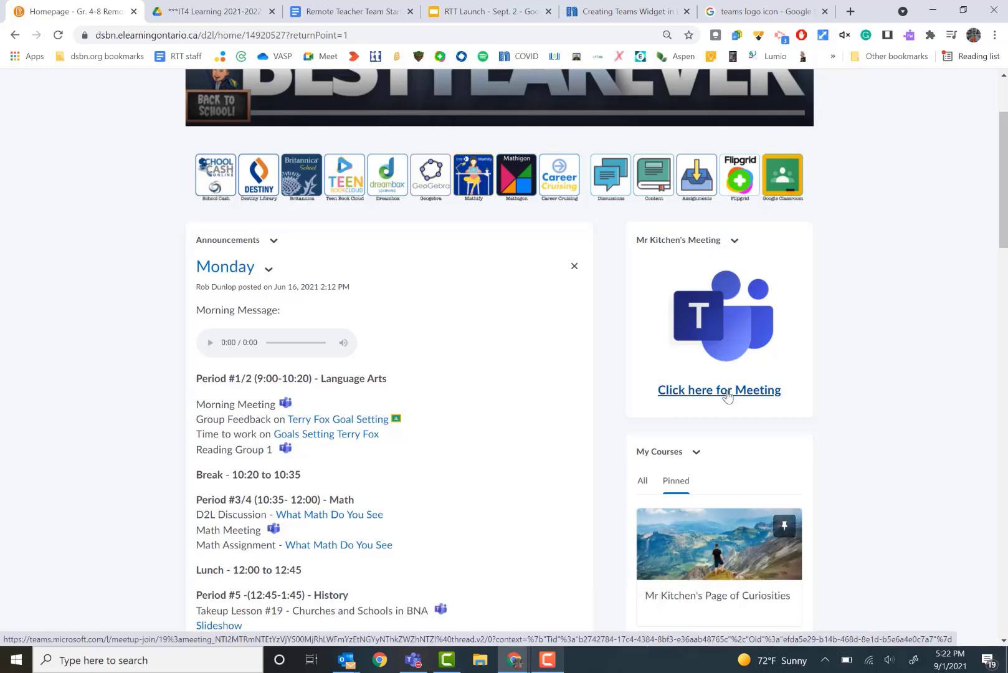
{"action": "left_click", "coordinate": [728, 396]}
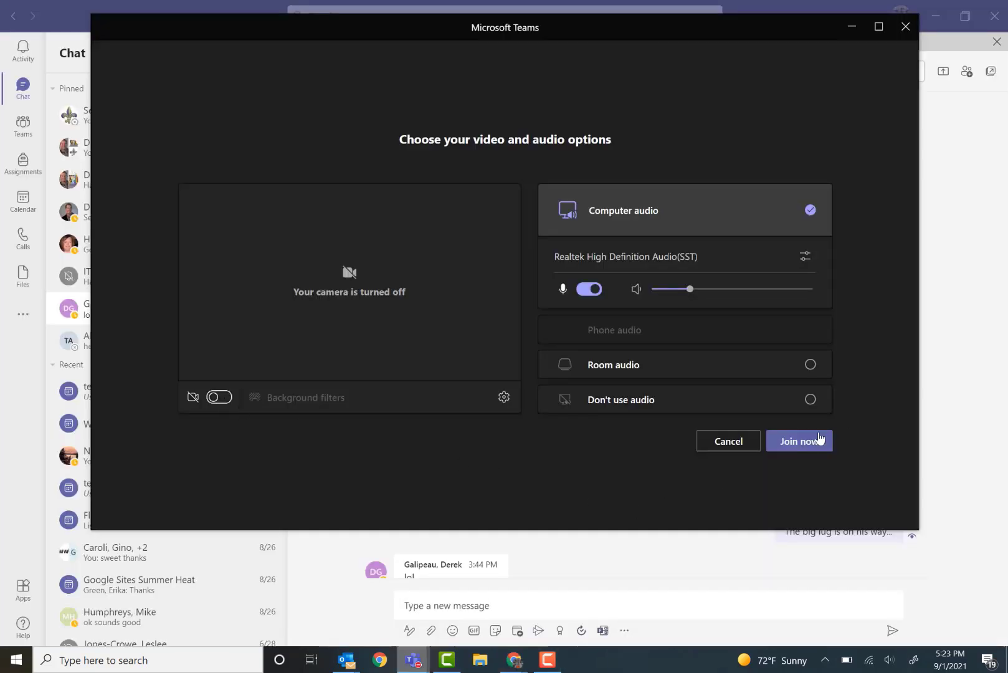
{"action": "left_click", "coordinate": [797, 445]}
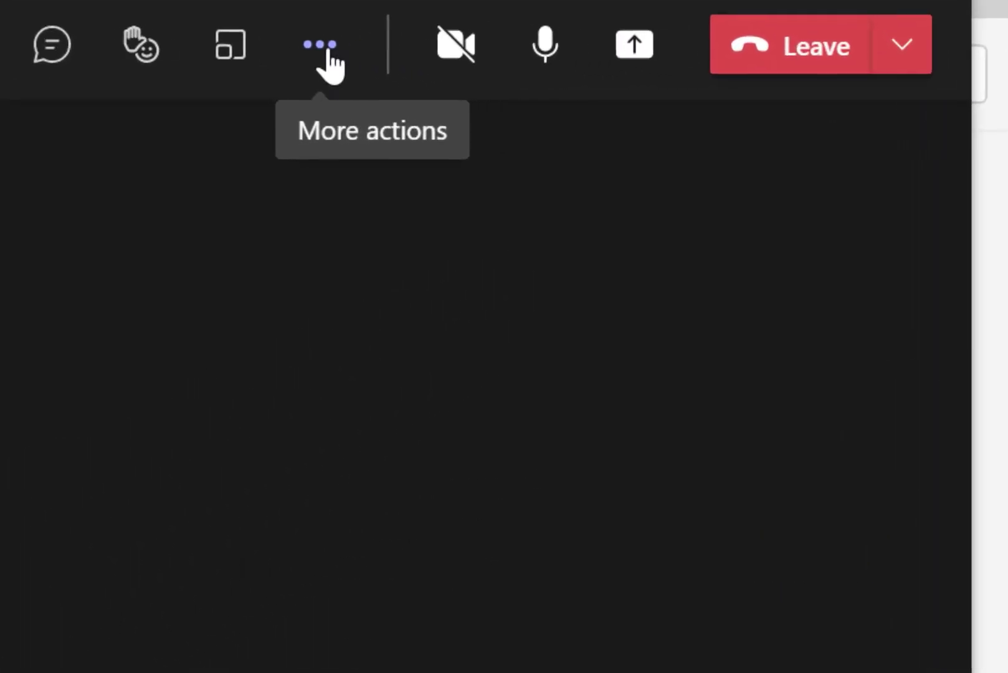
- Open the meeting's Meeting options and review the Who can present choices
{"action": "left_click", "coordinate": [328, 61]}
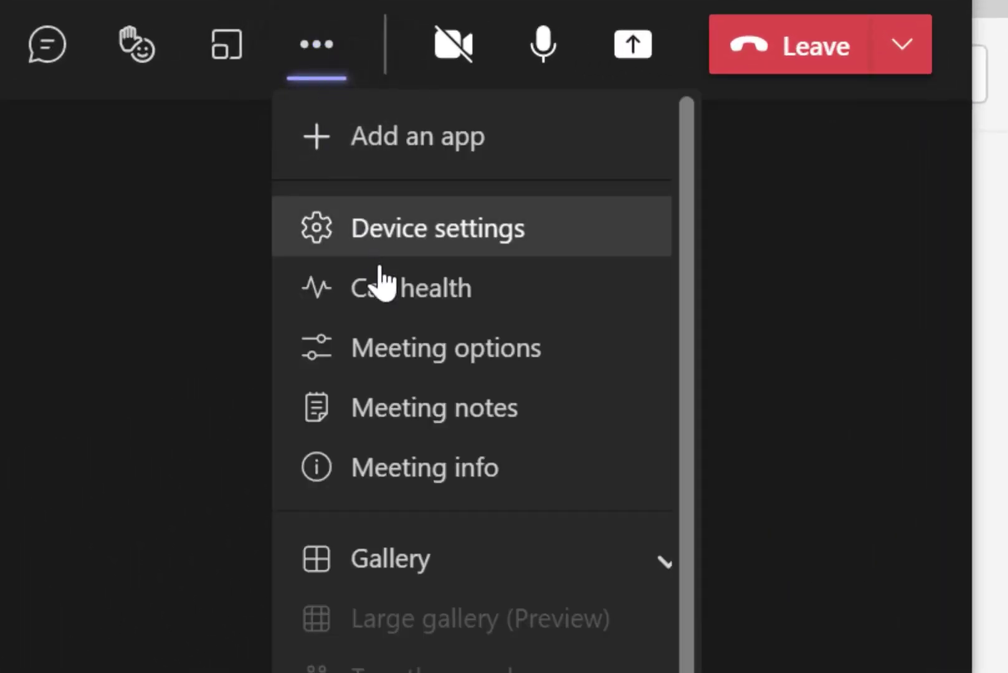
{"action": "left_click", "coordinate": [459, 346]}
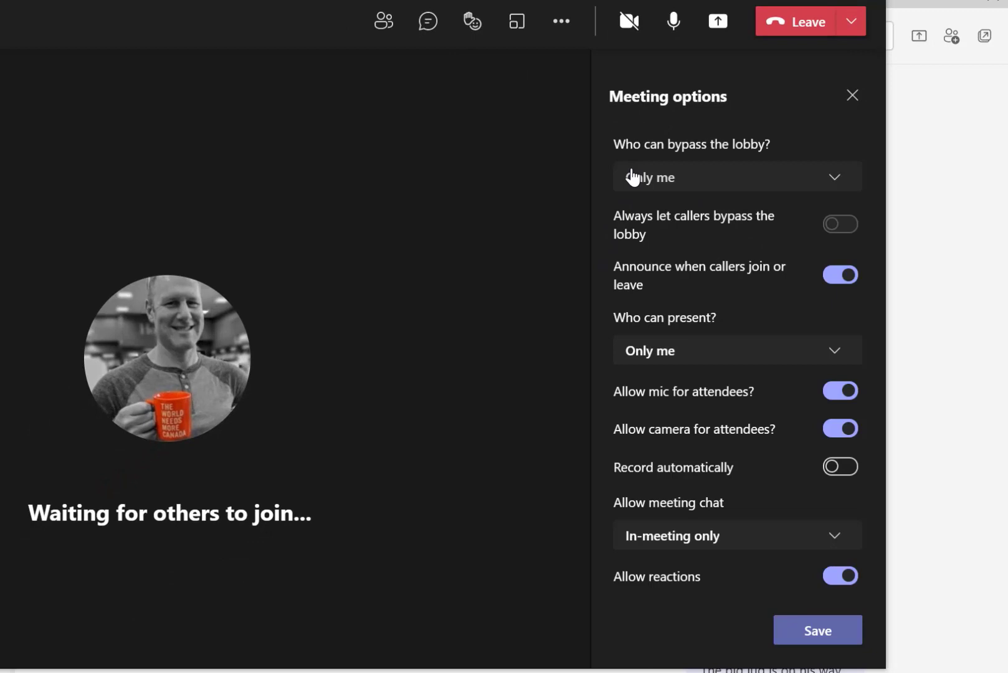
{"action": "left_click", "coordinate": [632, 177]}
{"action": "left_click", "coordinate": [859, 138]}
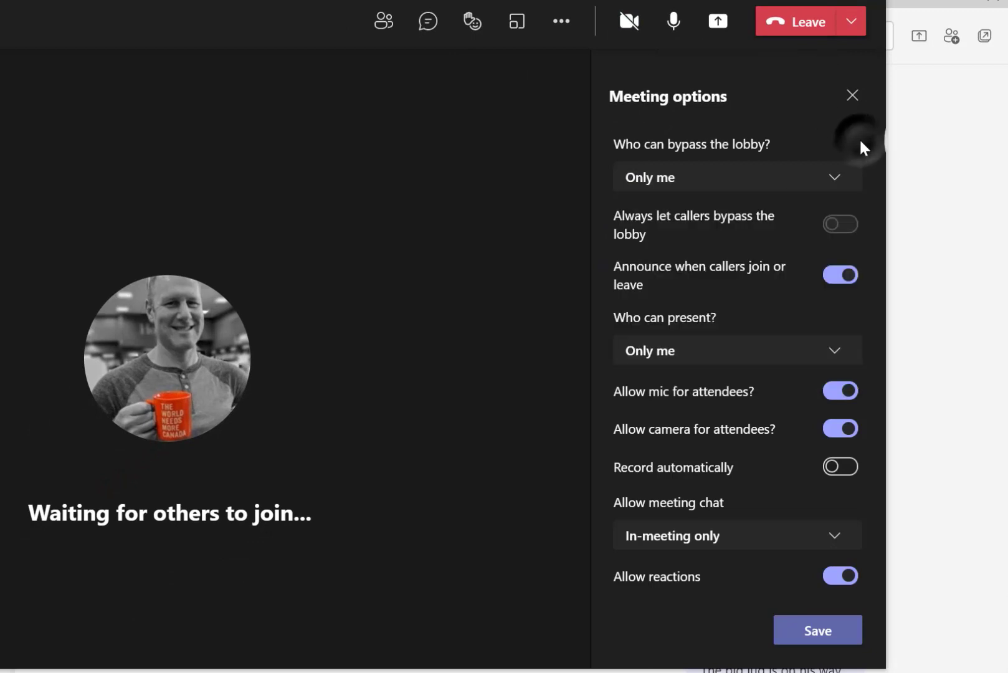
{"action": "left_click", "coordinate": [835, 350]}
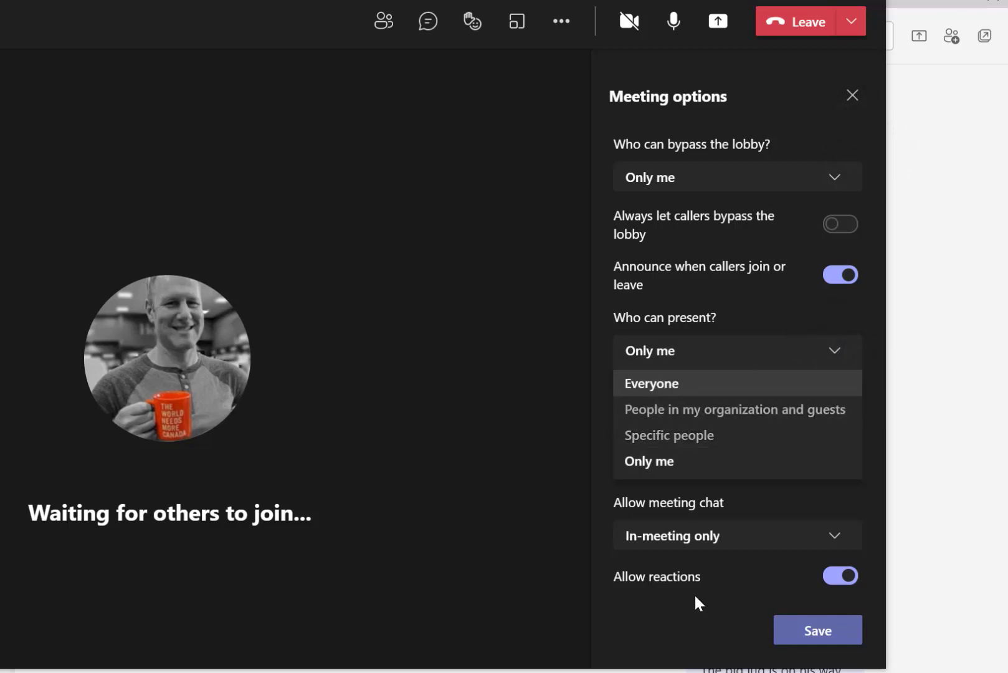
{"action": "left_click", "coordinate": [669, 542]}
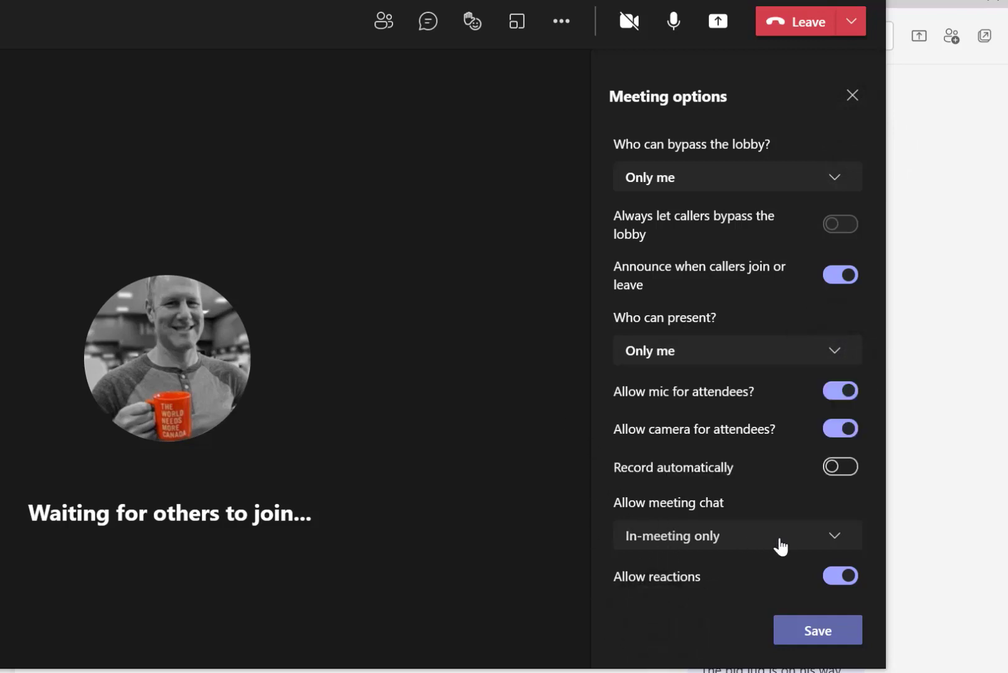